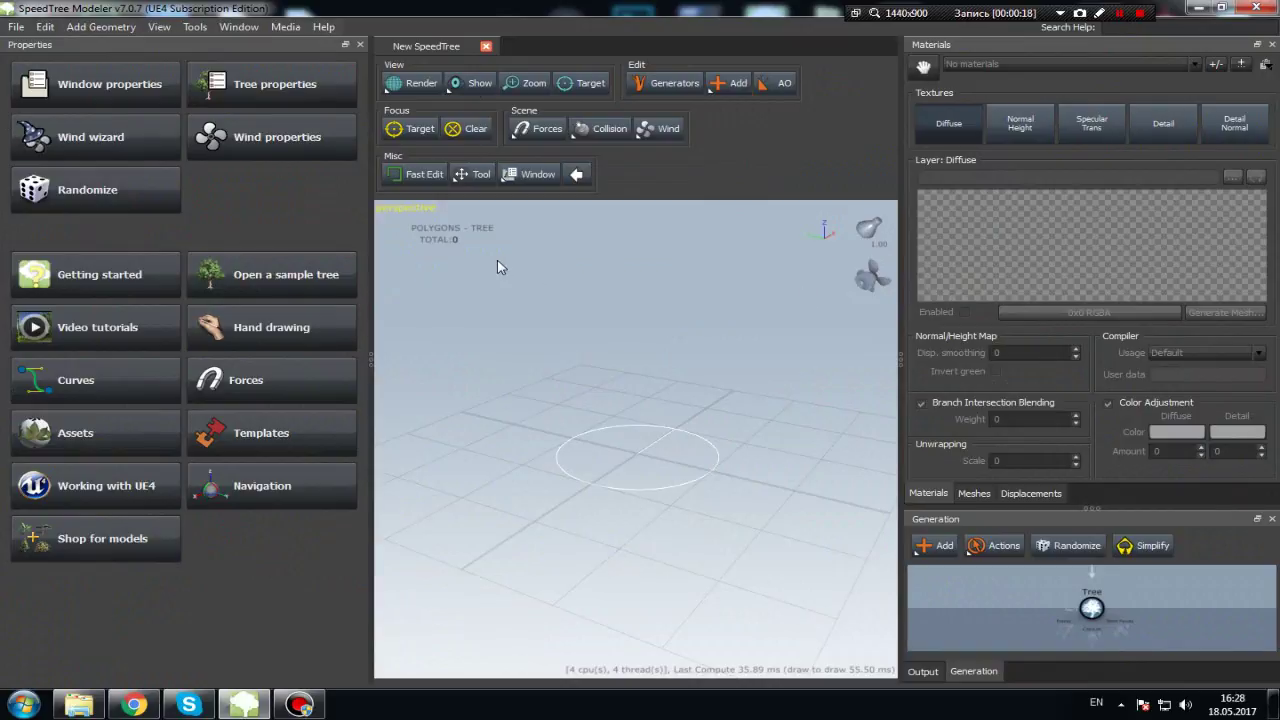
Add a Standard trunk to the Tree node and grow Standard low-poly branches on it.
drag(500, 267, 549, 314)
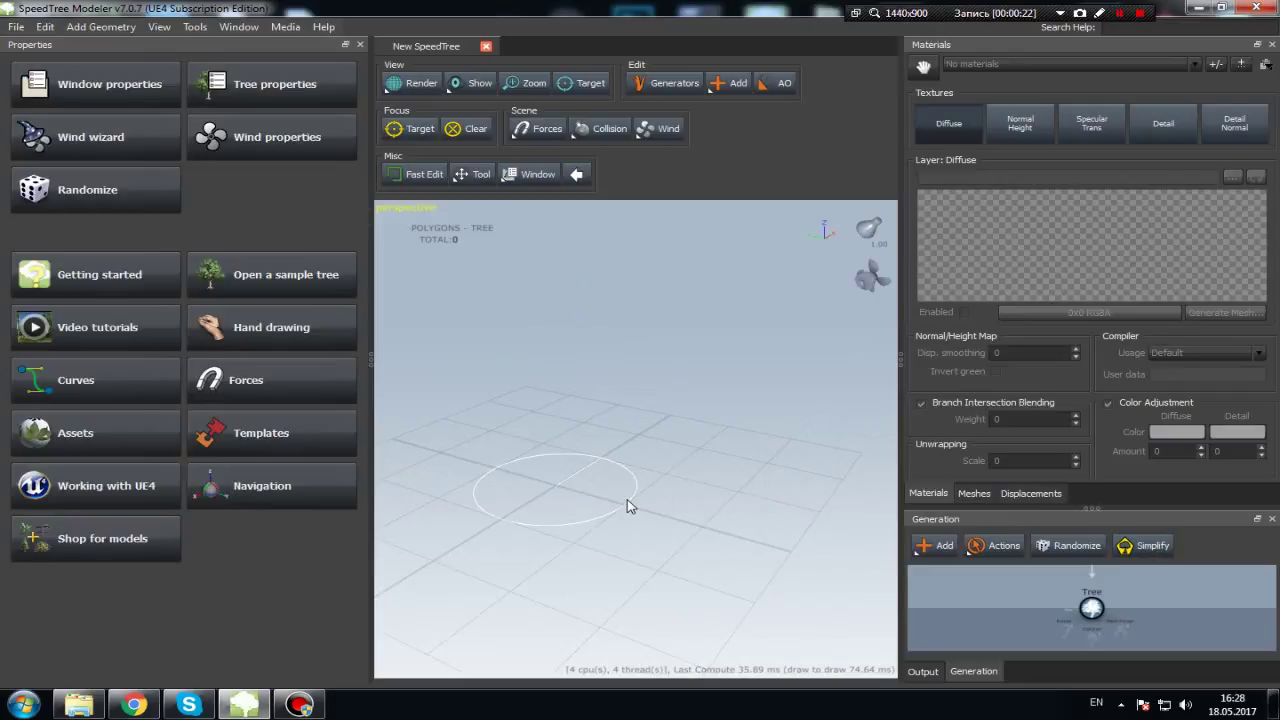
mouse_move(617, 507)
mouse_down()
mouse_move(489, 494)
mouse_move(515, 500)
mouse_up()
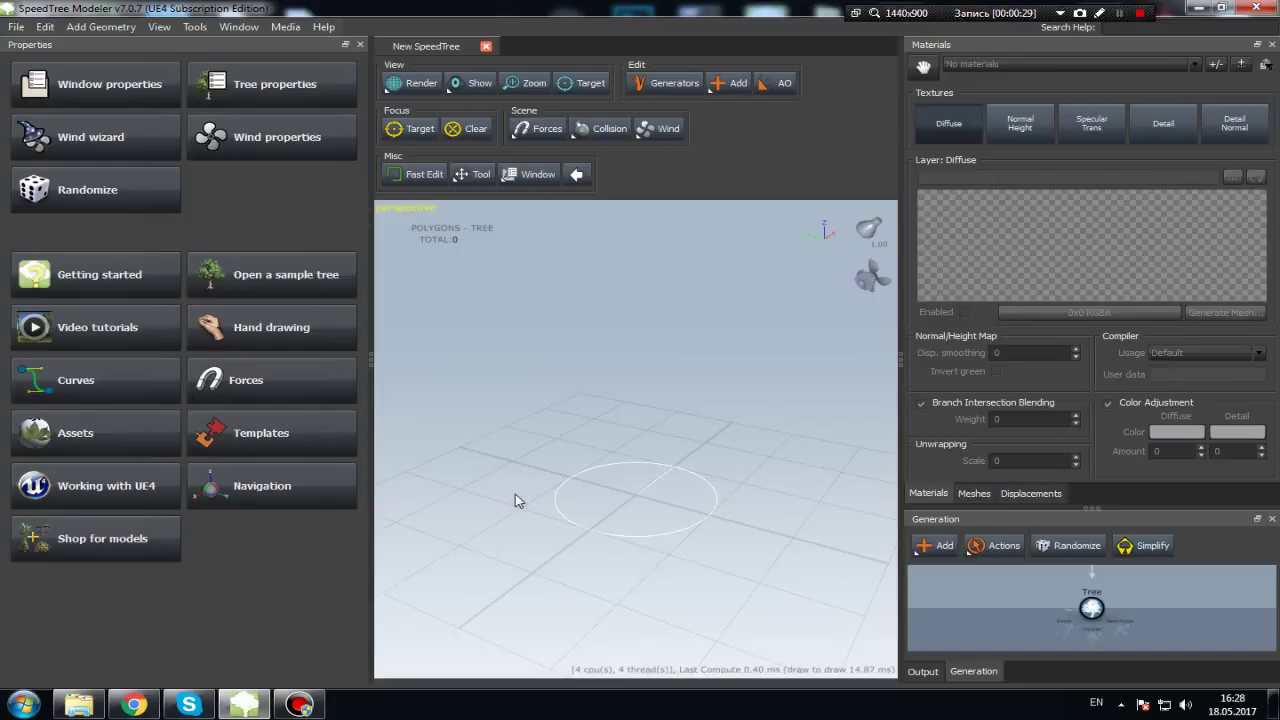
drag(512, 343, 593, 440)
right_click(1100, 617)
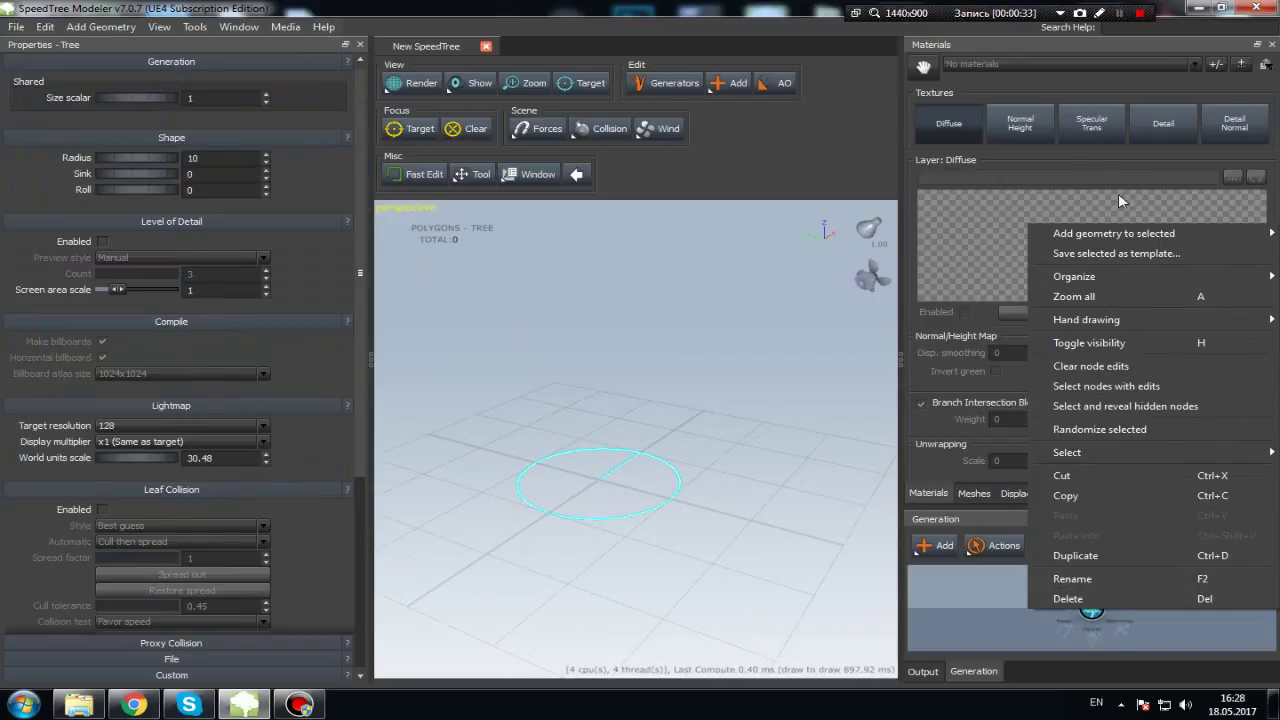
mouse_move(958, 233)
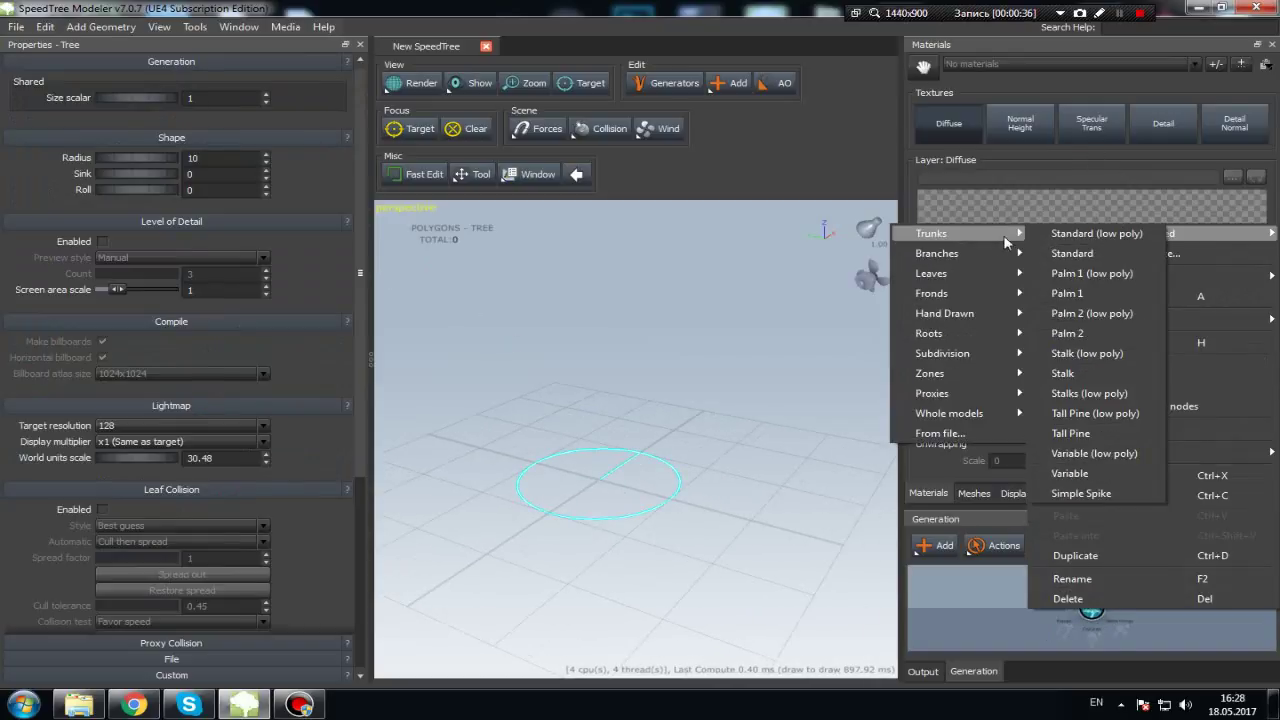
click(1072, 253)
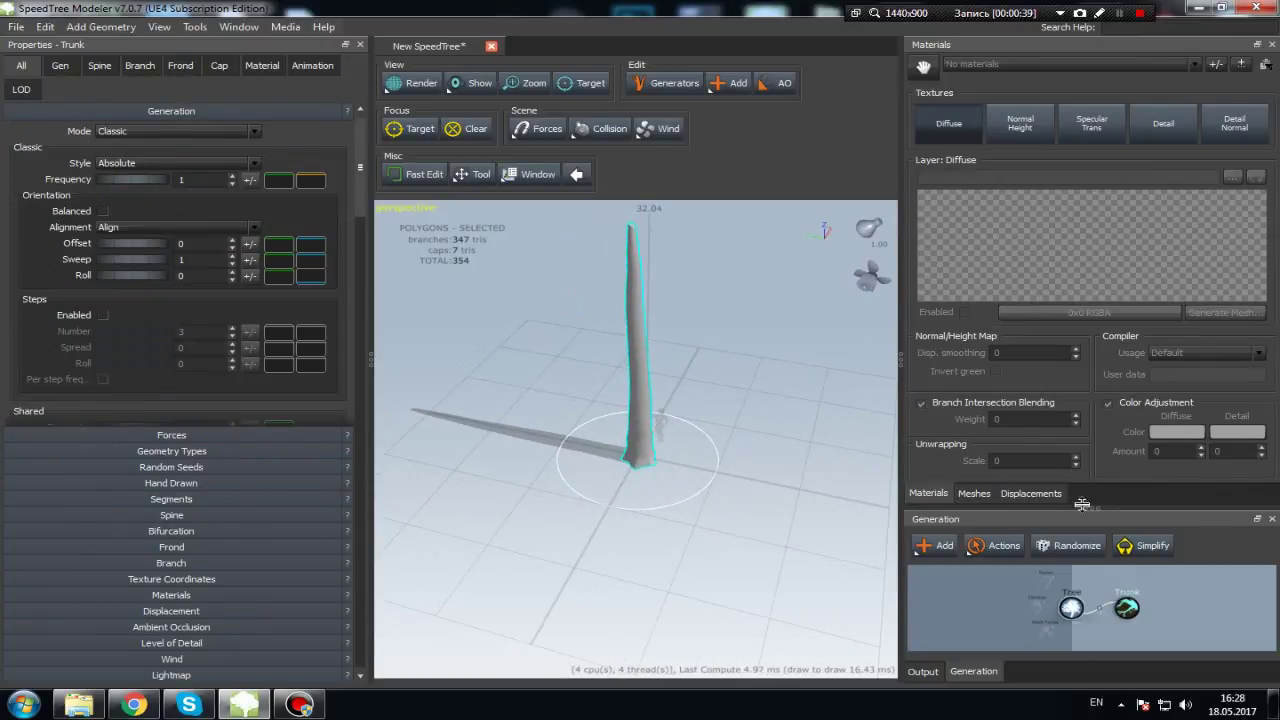
right_click(1064, 602)
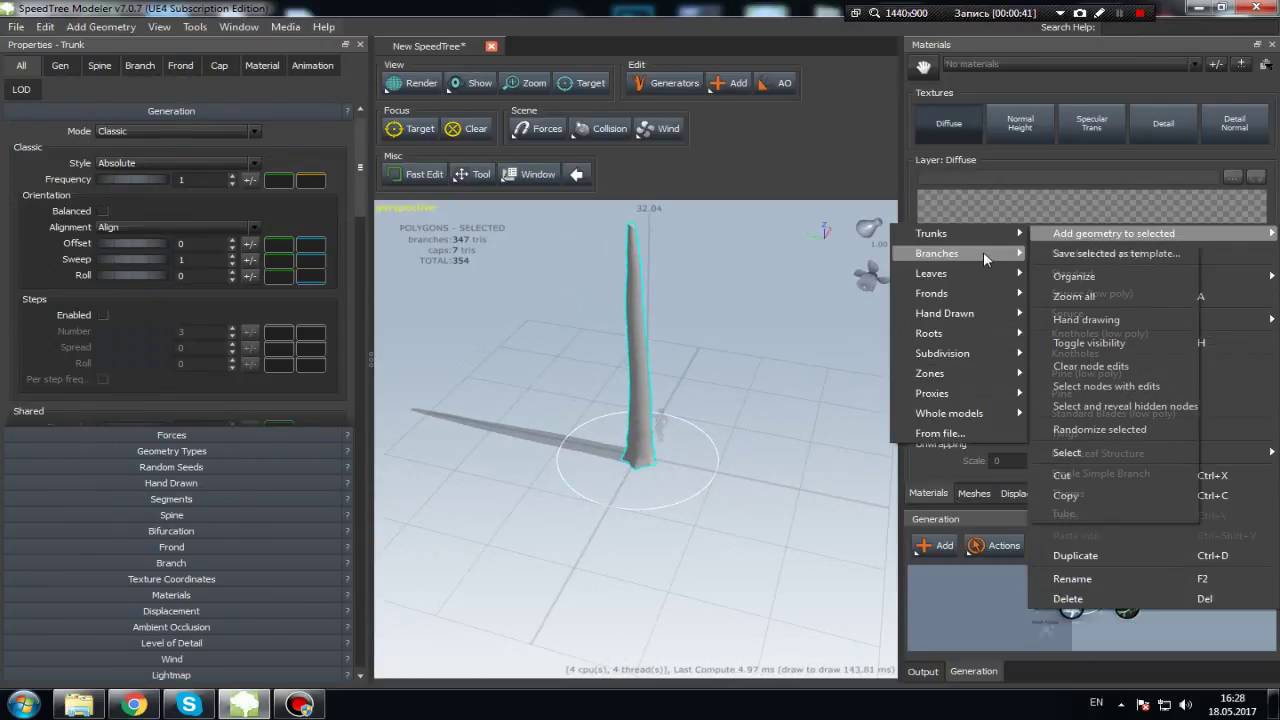
mouse_move(937, 253)
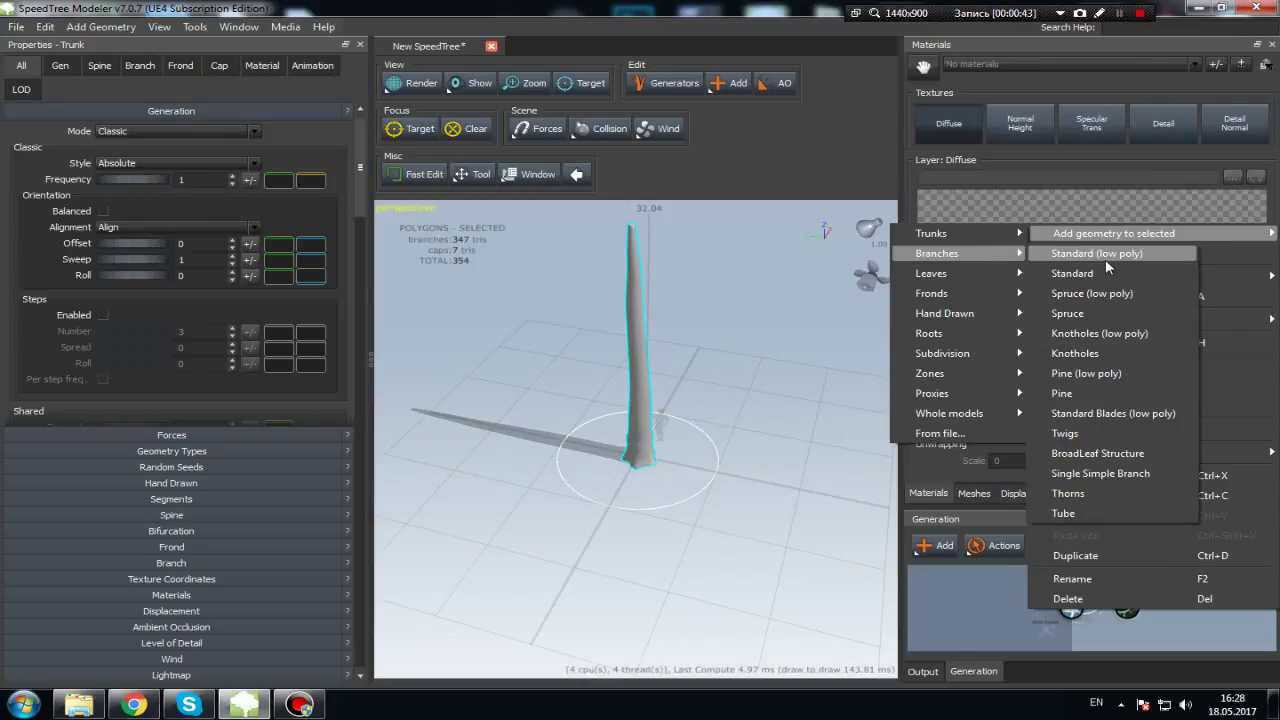
click(1105, 259)
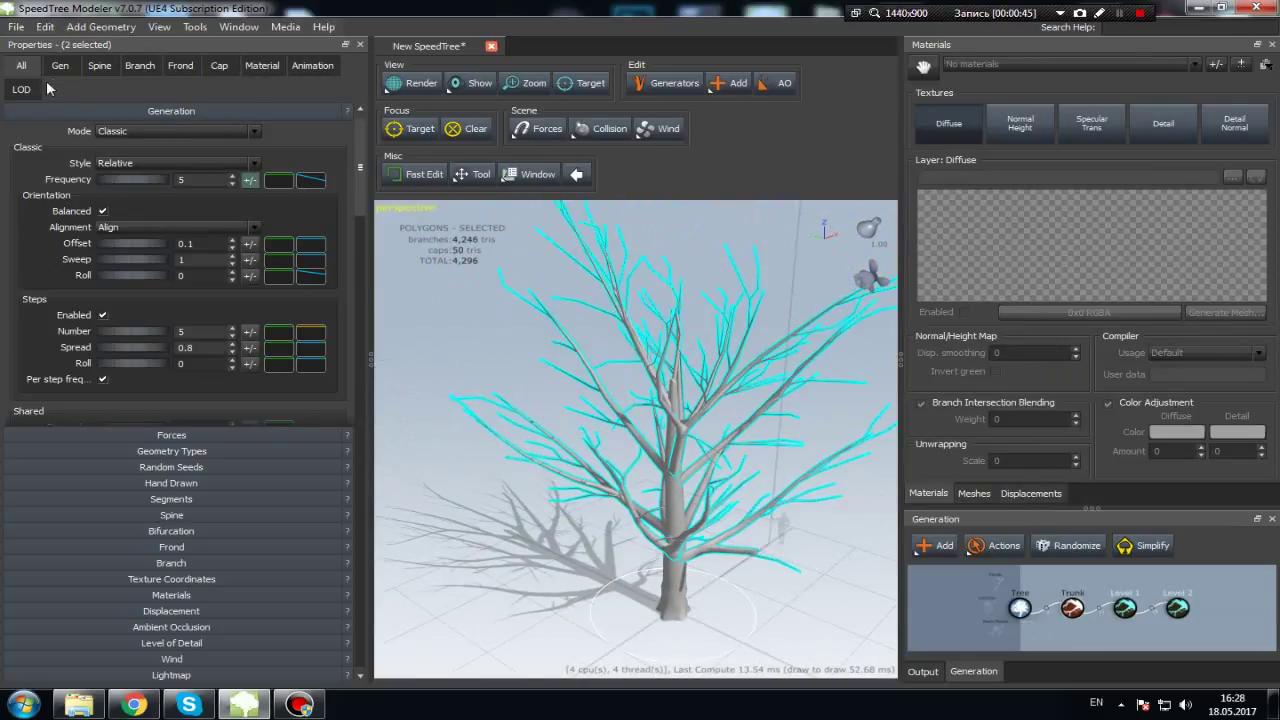
Lower the first branch level's Frequency from 5 to 3.88.
click(60, 66)
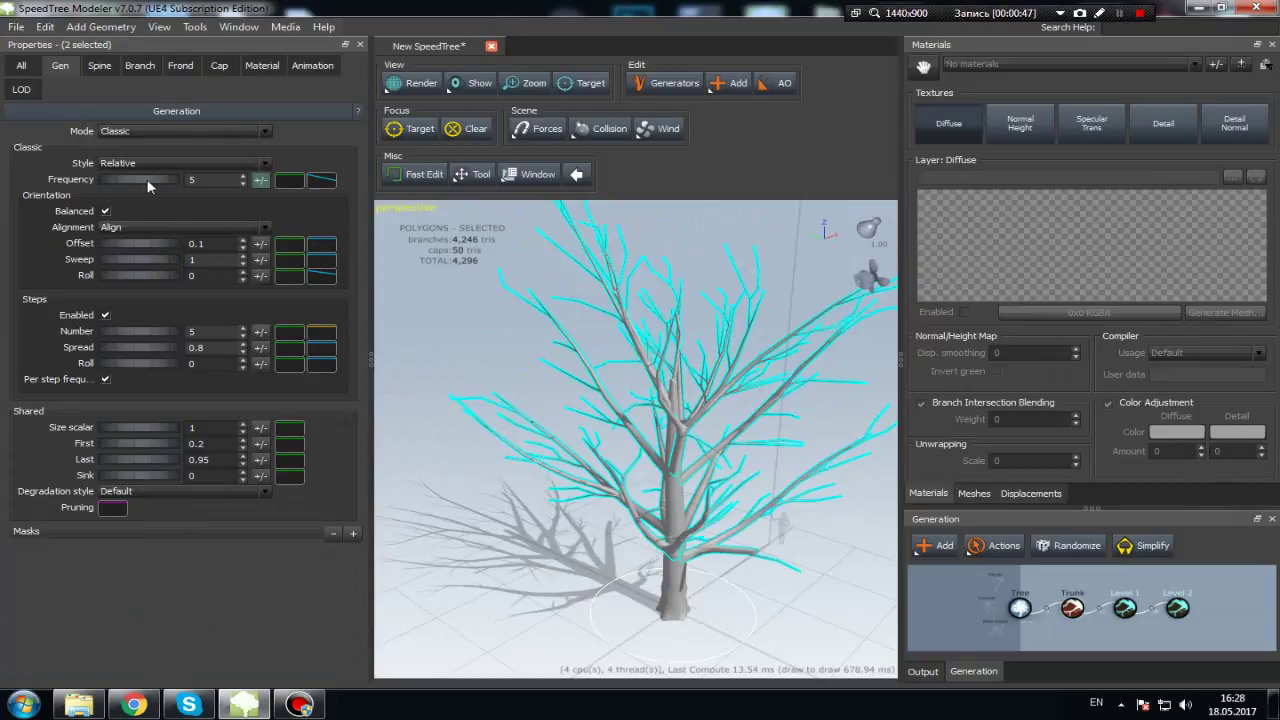
drag(144, 179, 133, 182)
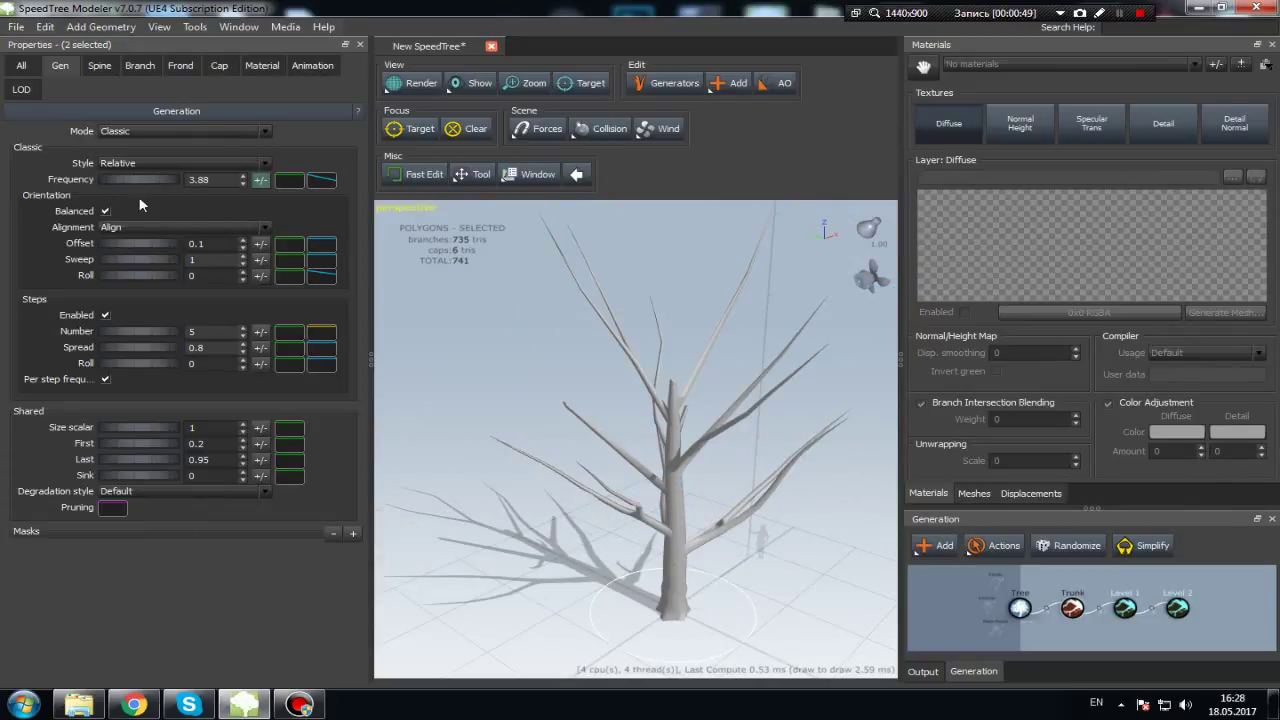
click(1138, 612)
click(1126, 610)
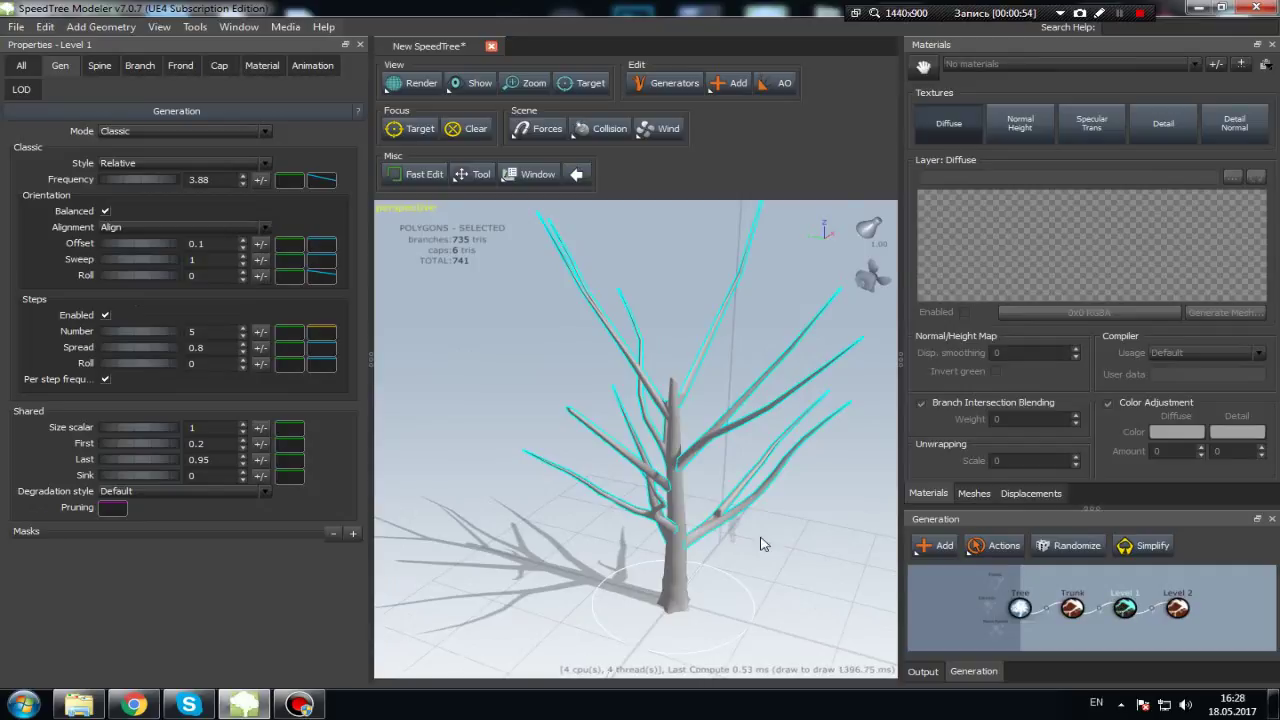
drag(722, 538, 766, 551)
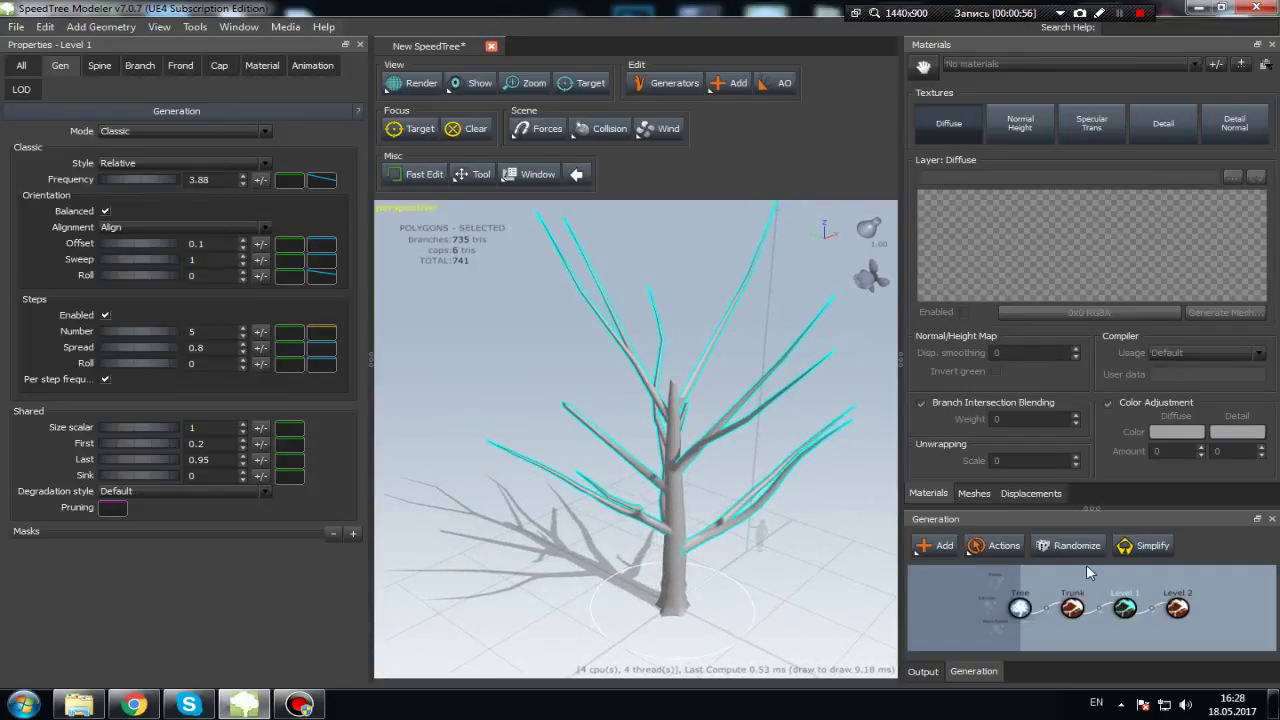
Delete the Level 2 branch generator, leaving only Level 1 branches.
click(1177, 607)
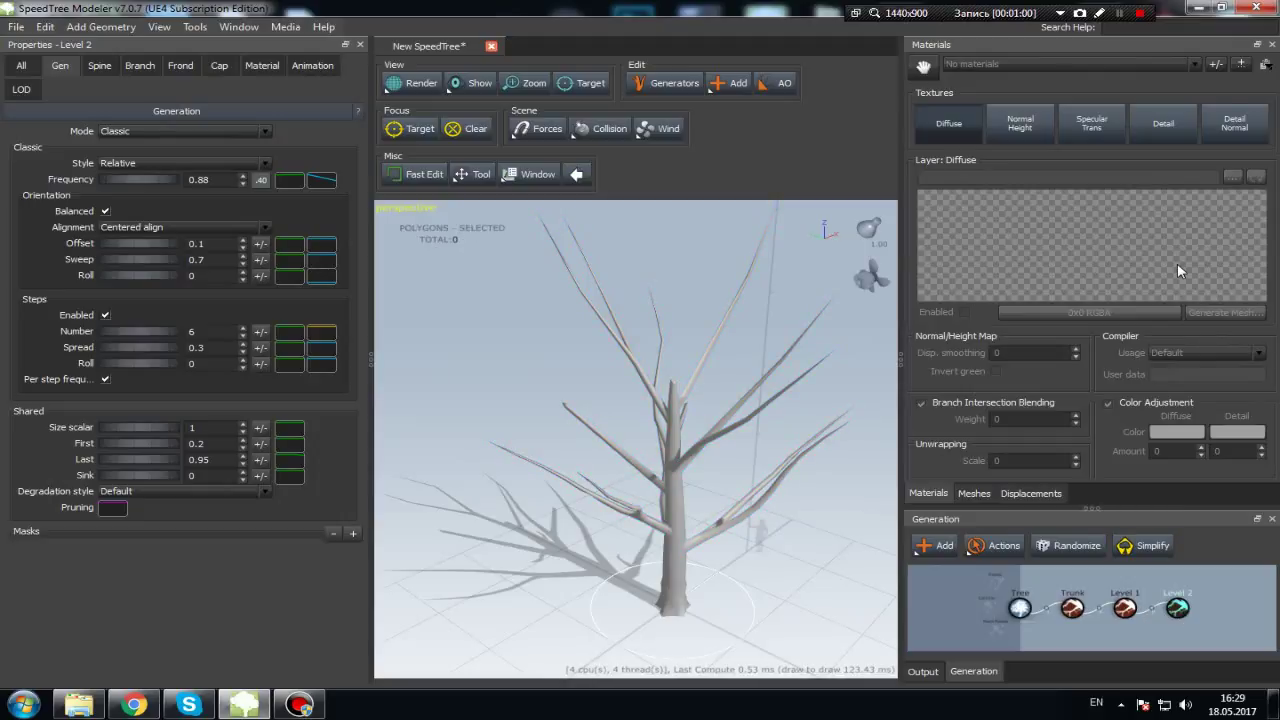
drag(745, 558, 670, 536)
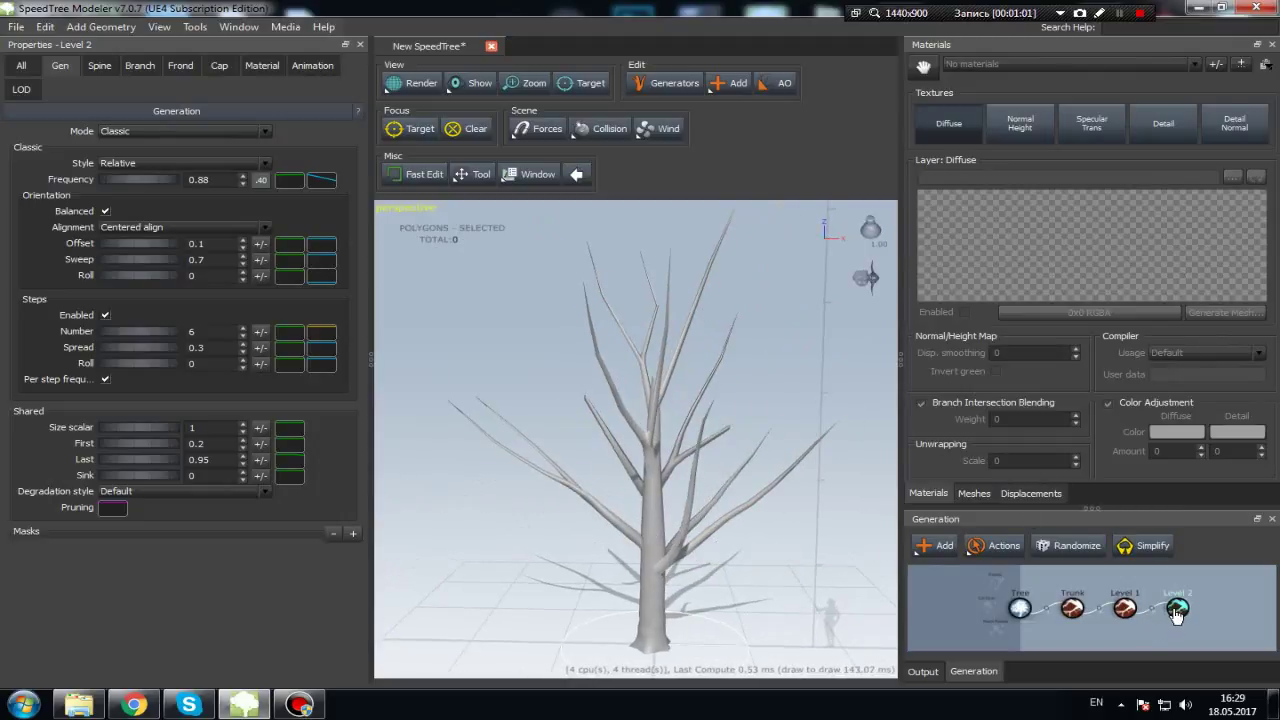
key(Delete)
click(1130, 612)
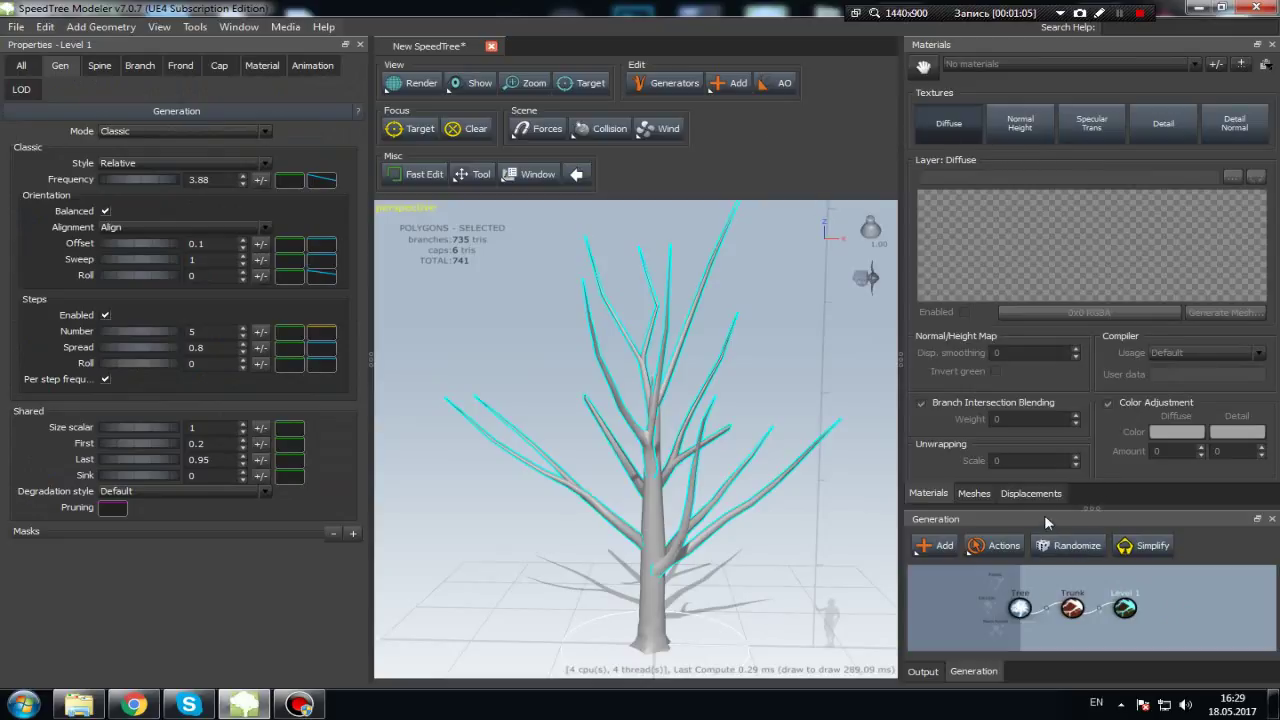
Undo the deletion to restore the Level 2 twigs and inspect the tree.
key(ctrl+z)
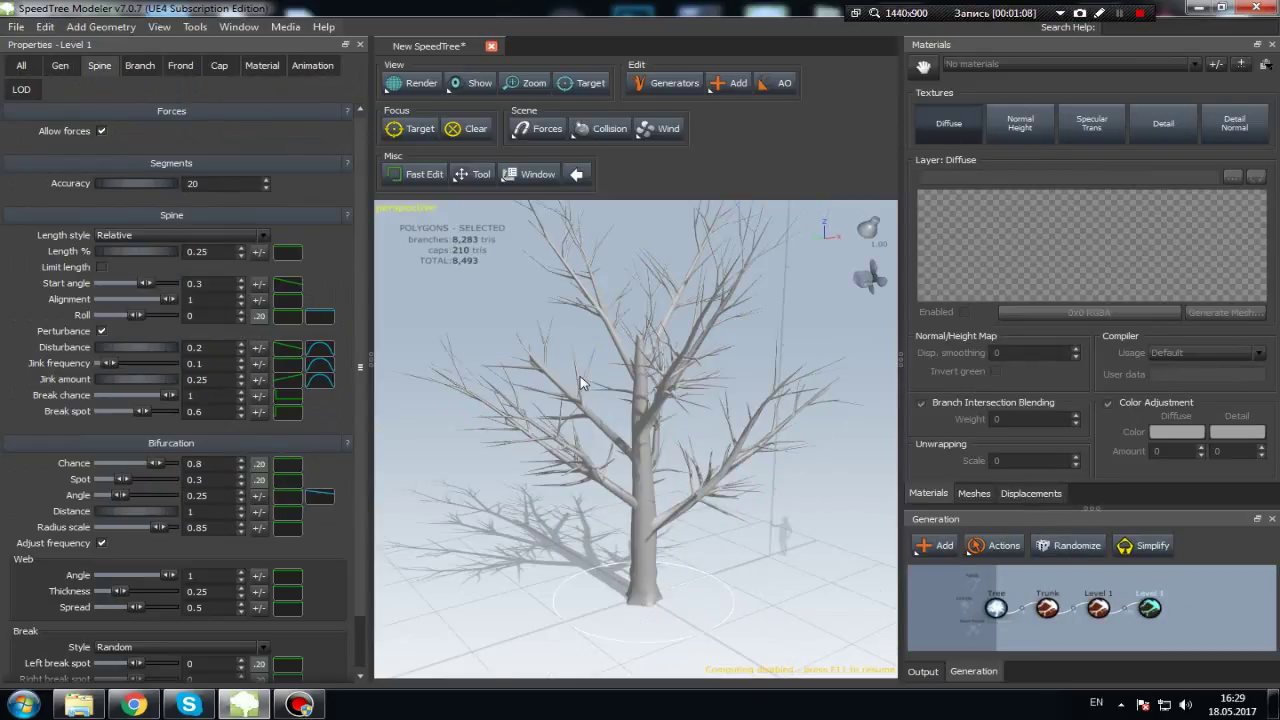
drag(581, 383, 677, 480)
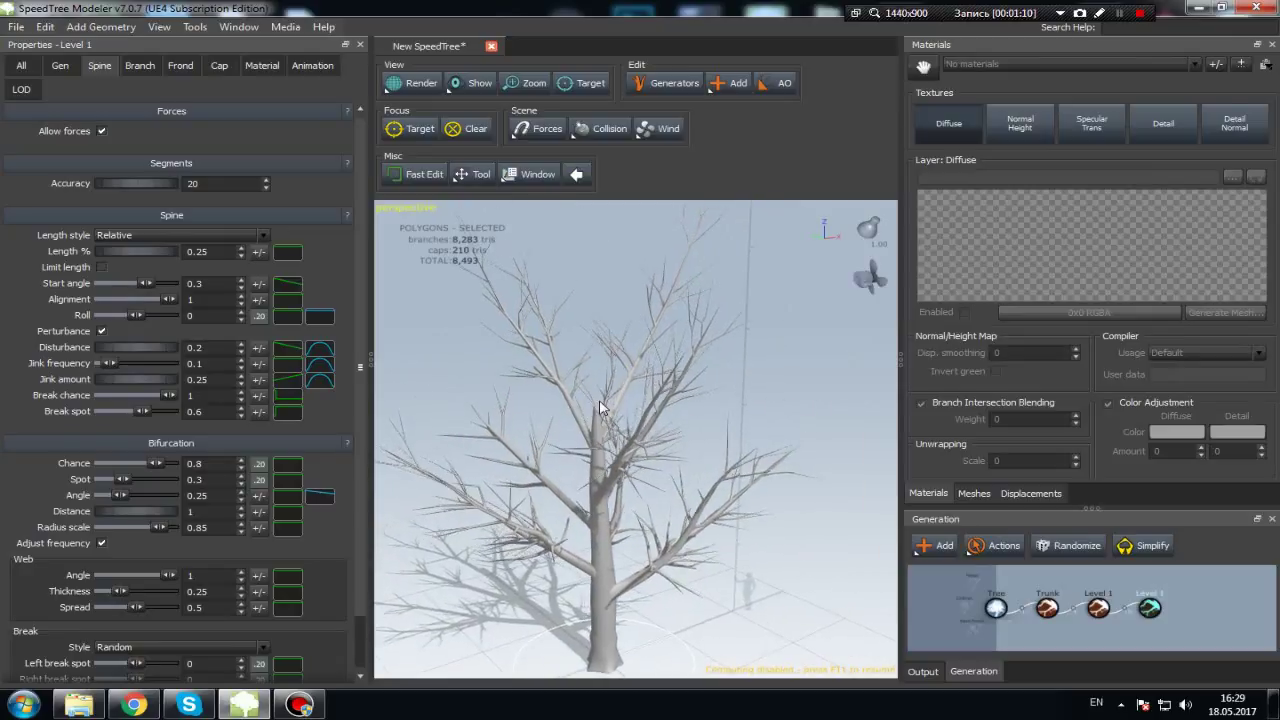
mouse_move(692, 539)
mouse_down()
mouse_move(575, 455)
mouse_move(571, 437)
mouse_move(584, 488)
mouse_move(613, 508)
mouse_up()
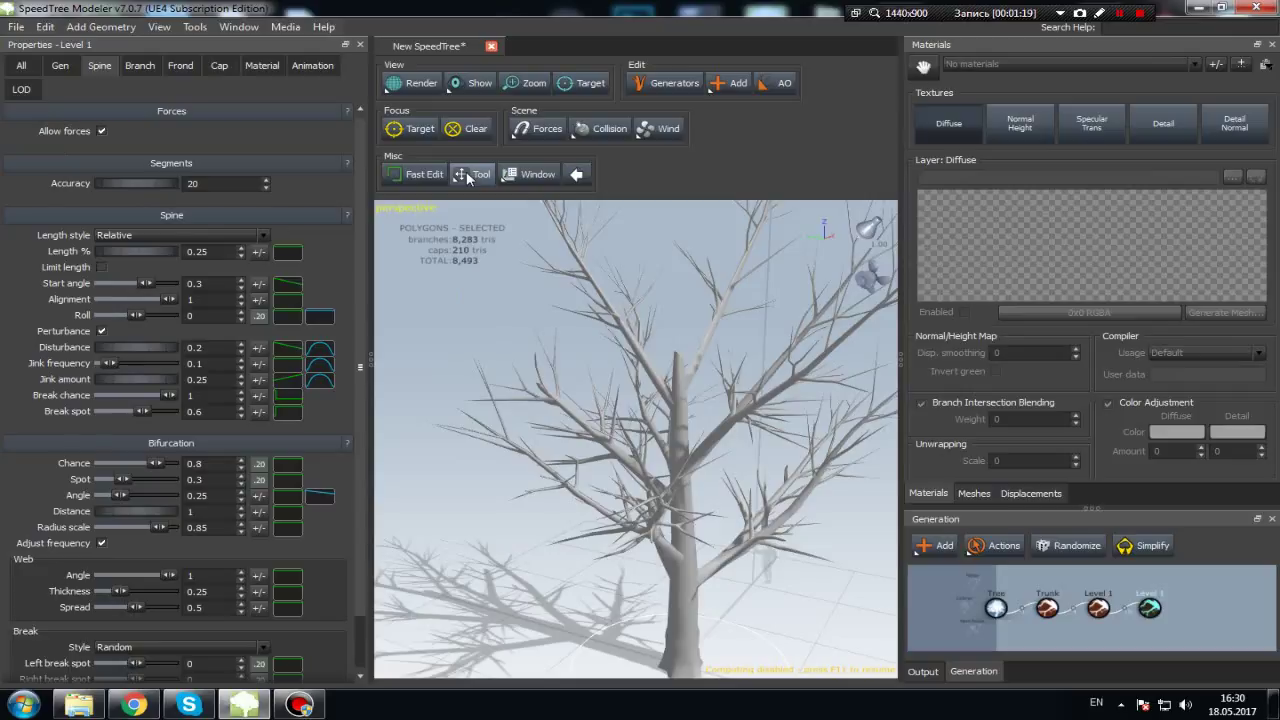
drag(579, 335, 393, 320)
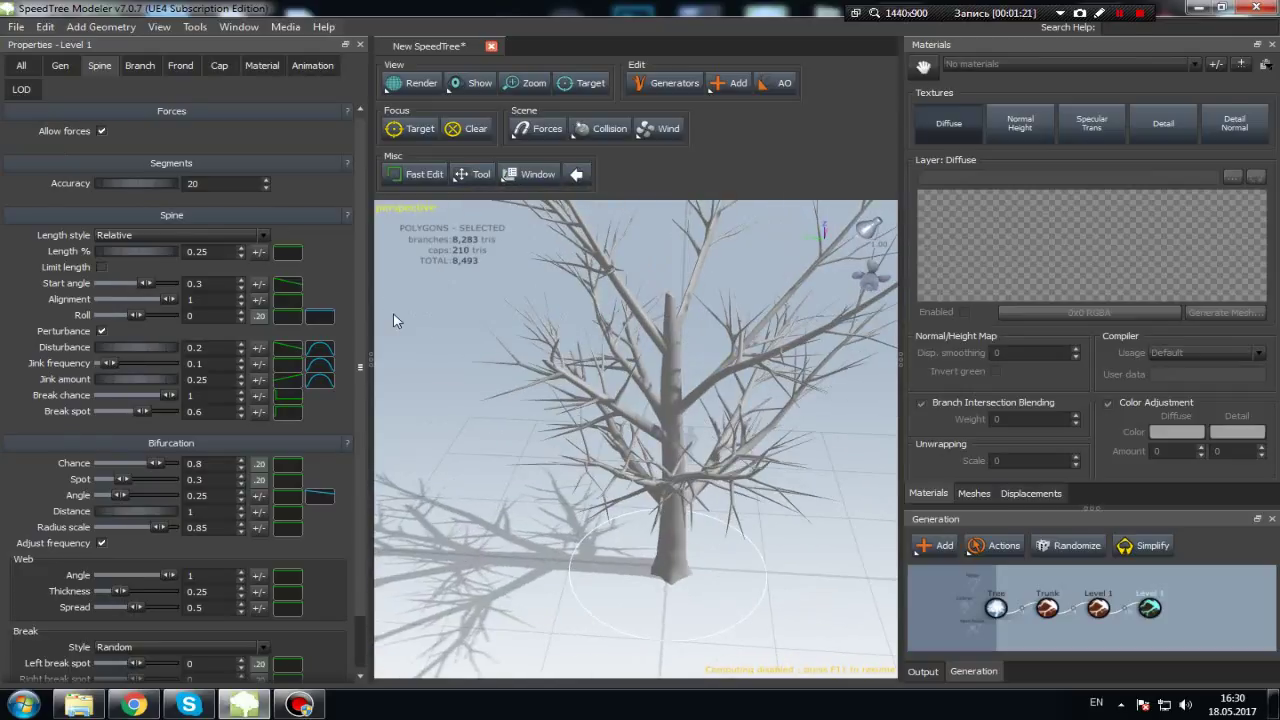
mouse_move(655, 430)
mouse_down()
mouse_move(608, 418)
mouse_move(648, 369)
mouse_move(720, 530)
mouse_up()
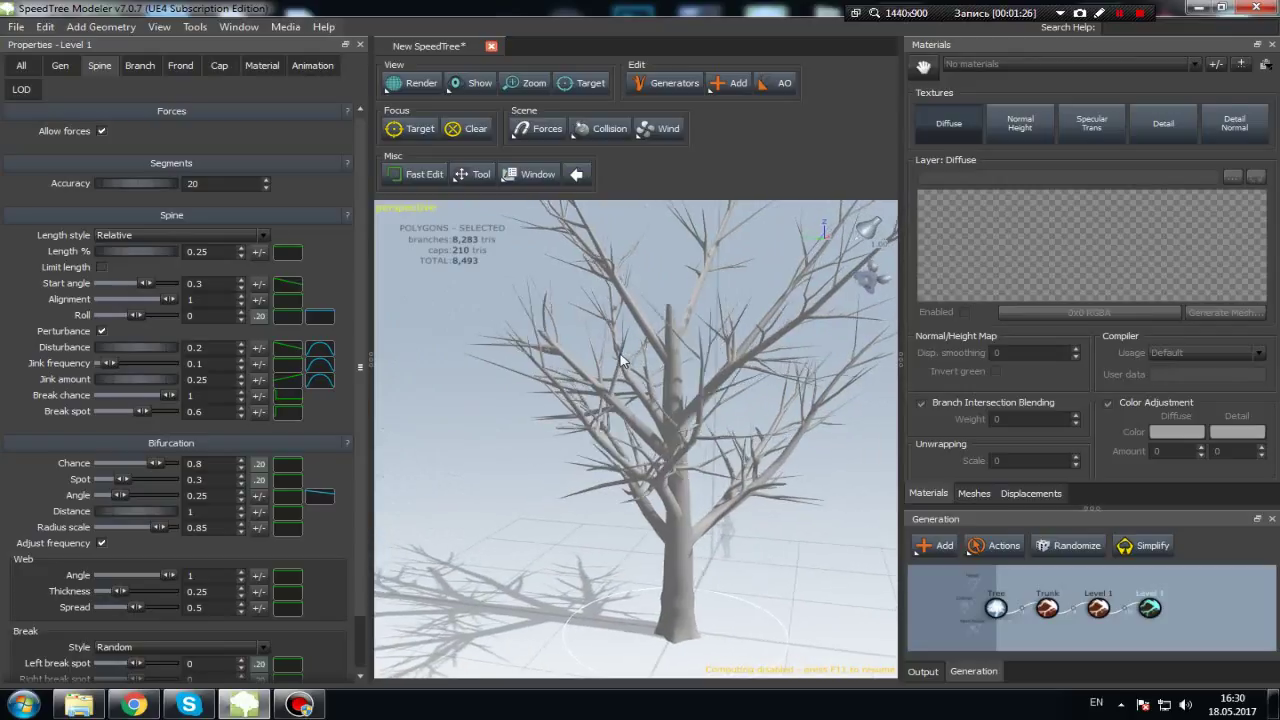
Select the trunk and inspect it from several angles.
click(663, 560)
drag(641, 531, 588, 507)
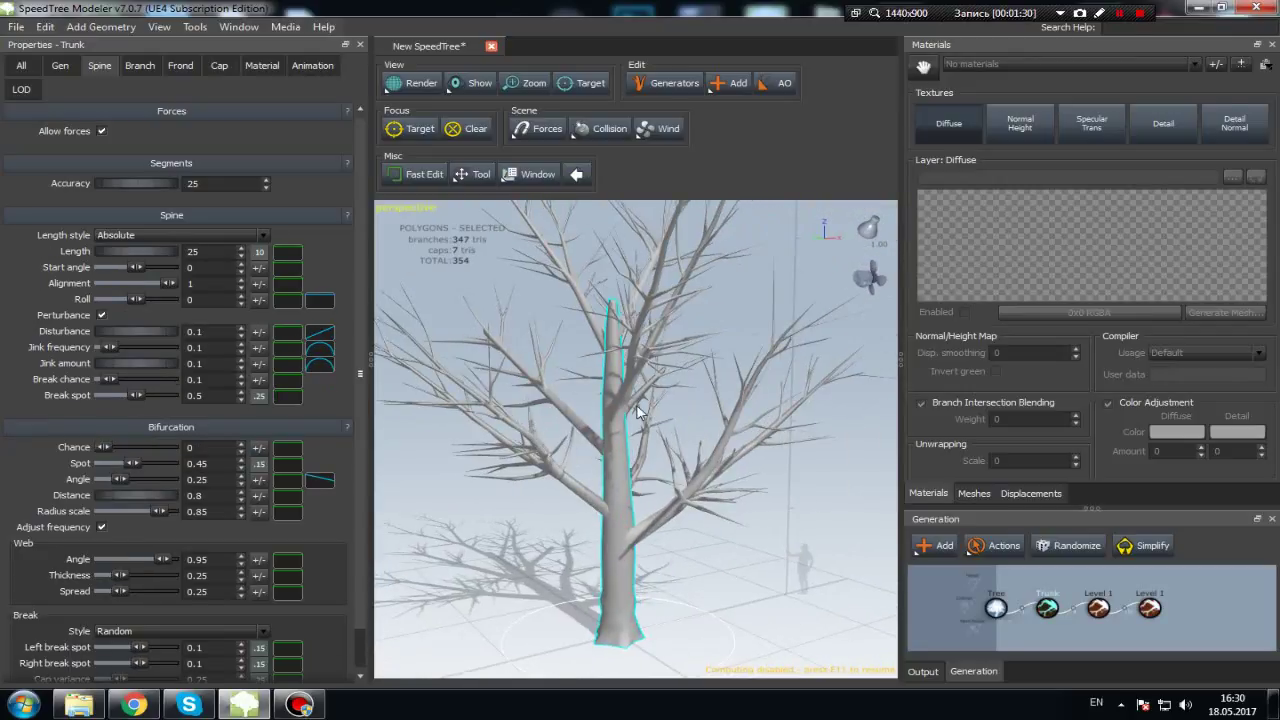
drag(584, 394, 590, 406)
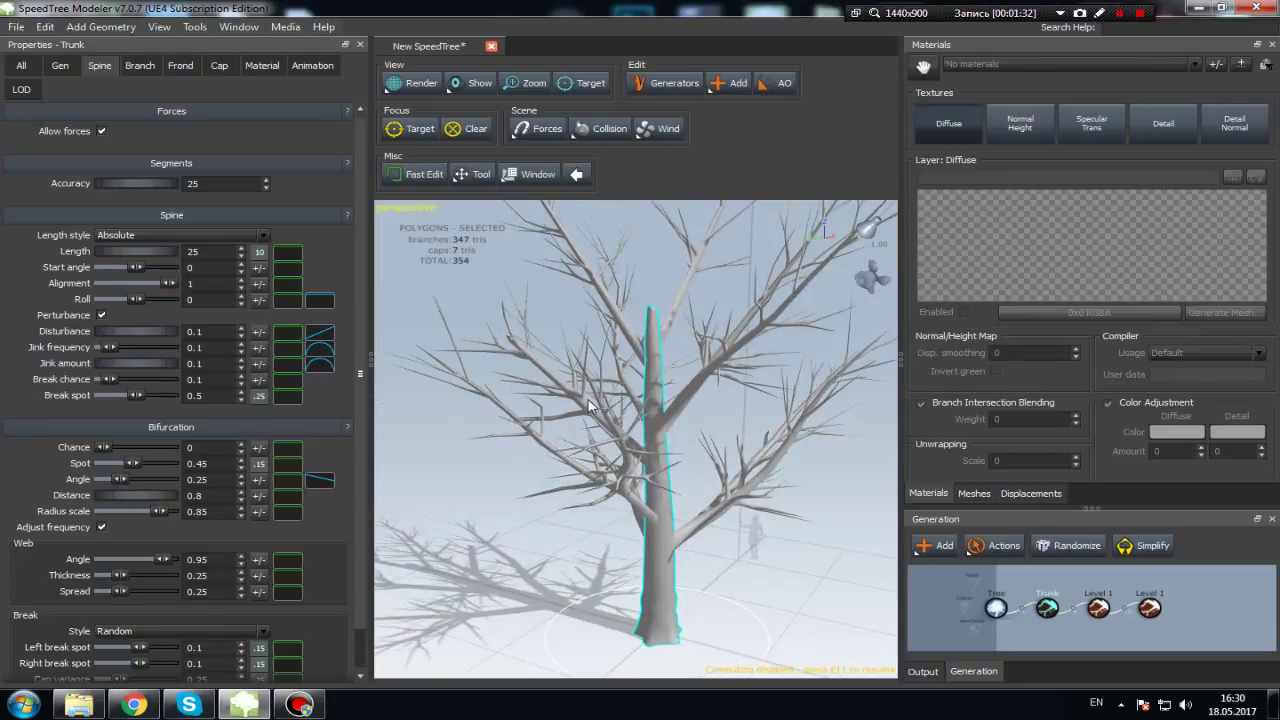
drag(682, 446, 639, 556)
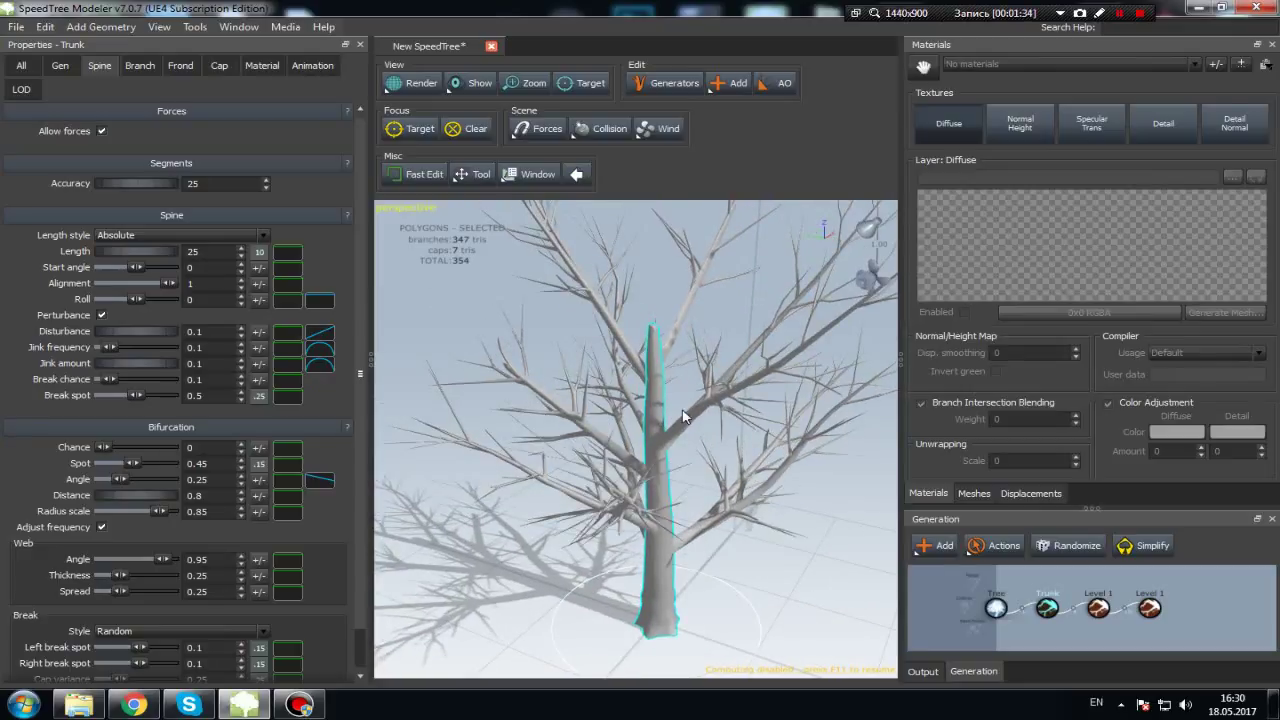
mouse_move(614, 440)
mouse_down()
mouse_move(624, 342)
mouse_move(594, 246)
mouse_up()
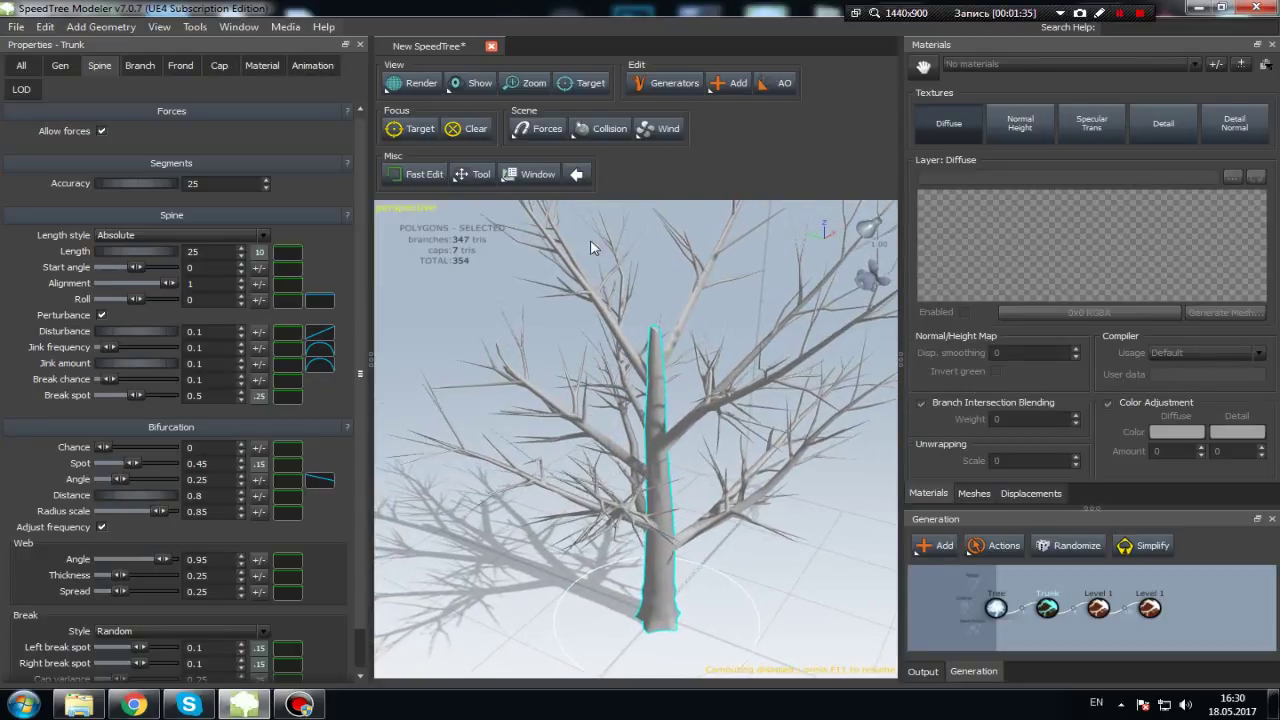
click(541, 138)
mouse_move(590, 142)
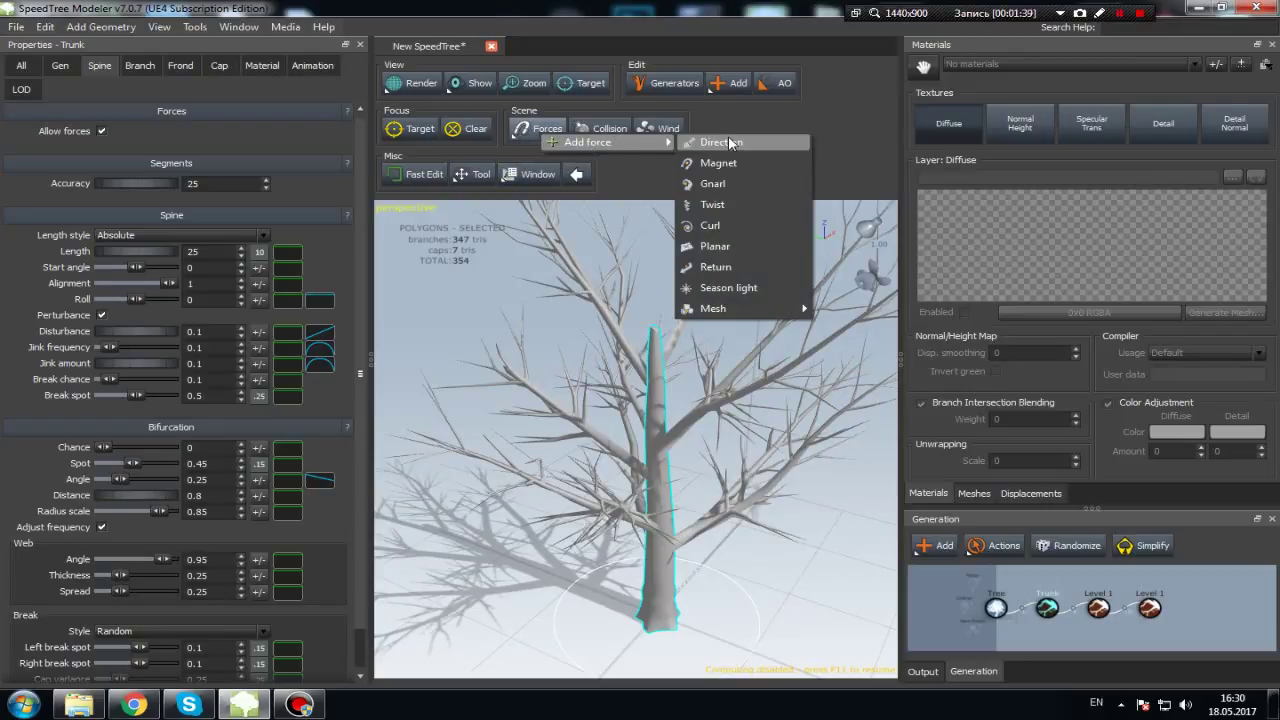
Add a Twist force to the tree.
click(728, 205)
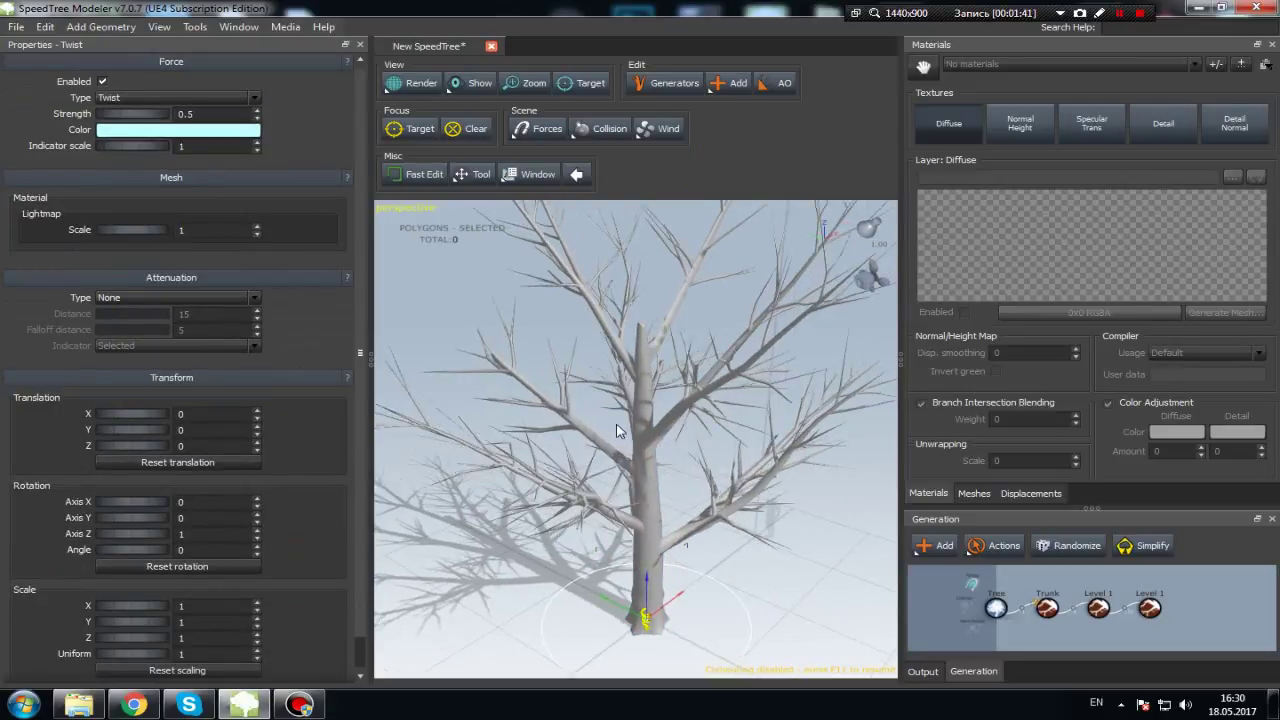
scroll(657, 421, up, 2)
scroll(660, 410, up, 2)
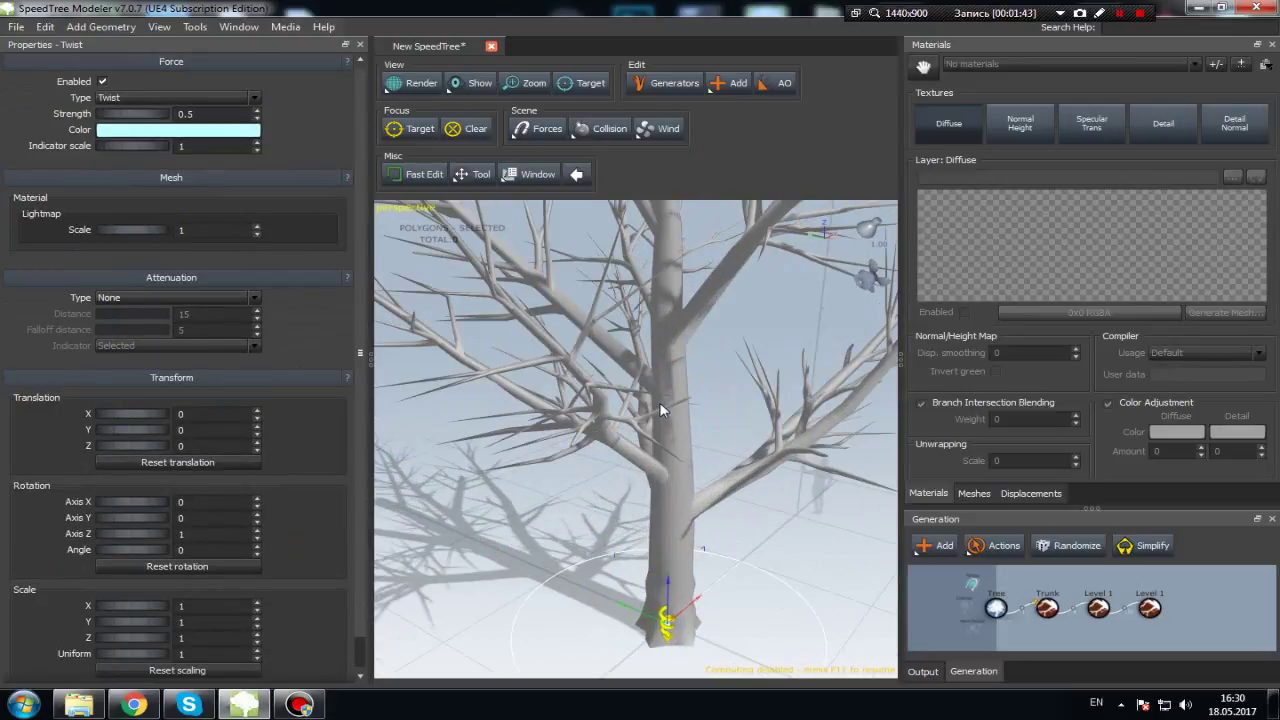
scroll(660, 410, up, 2)
click(996, 608)
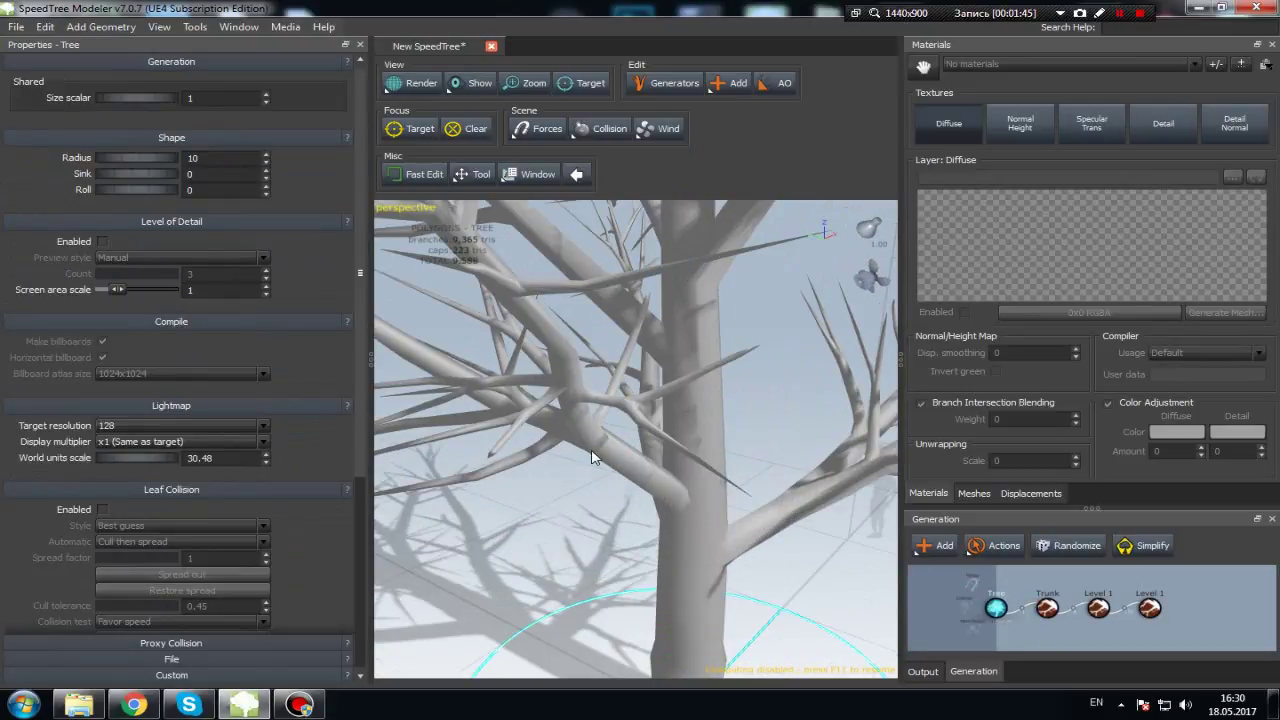
scroll(791, 530, down, 4)
Raise the trunk's Twist force influence from 0.25 to 5.39.
click(661, 430)
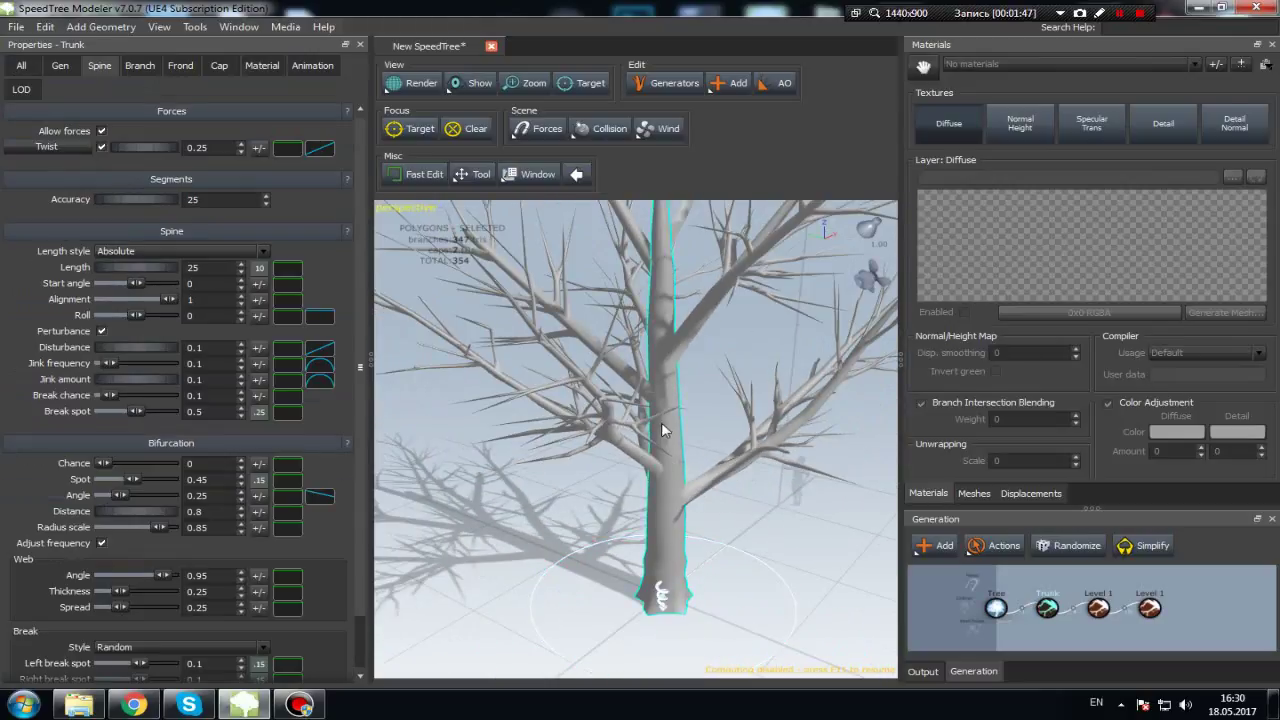
drag(130, 147, 310, 162)
drag(535, 300, 283, 199)
mouse_move(148, 153)
mouse_down()
mouse_move(597, 147)
mouse_move(217, 231)
mouse_up()
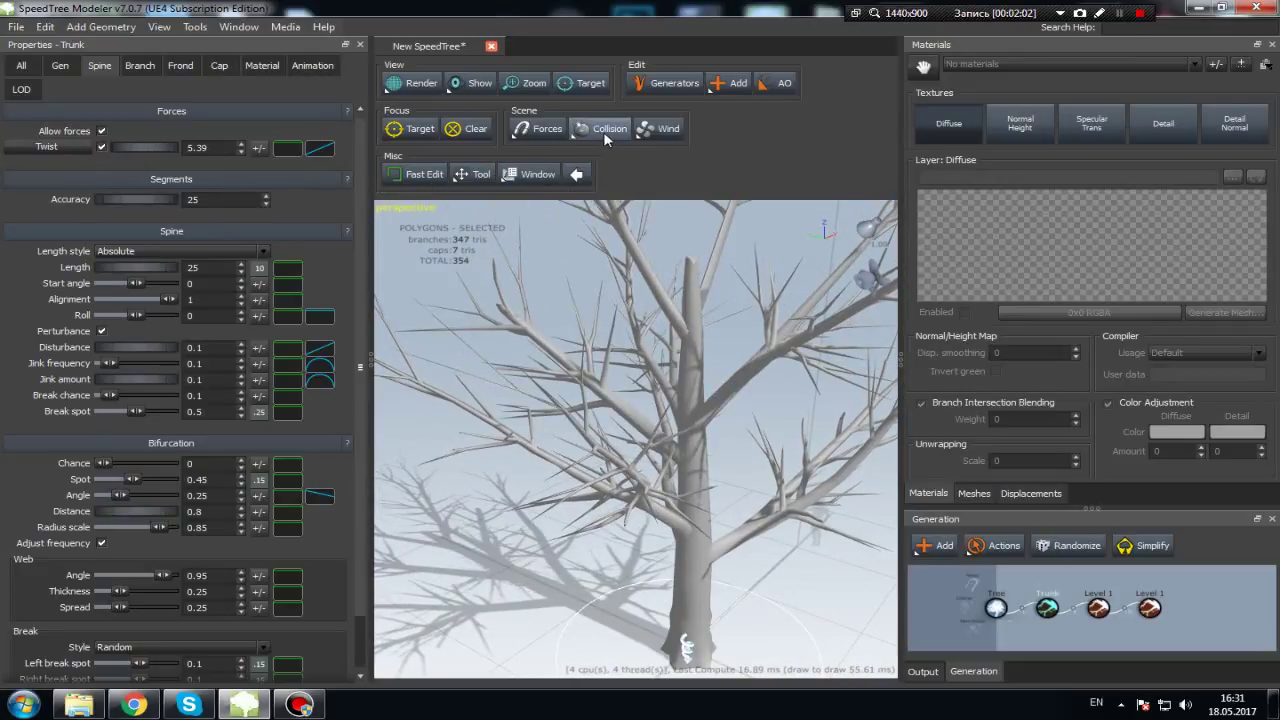
click(540, 129)
mouse_move(603, 187)
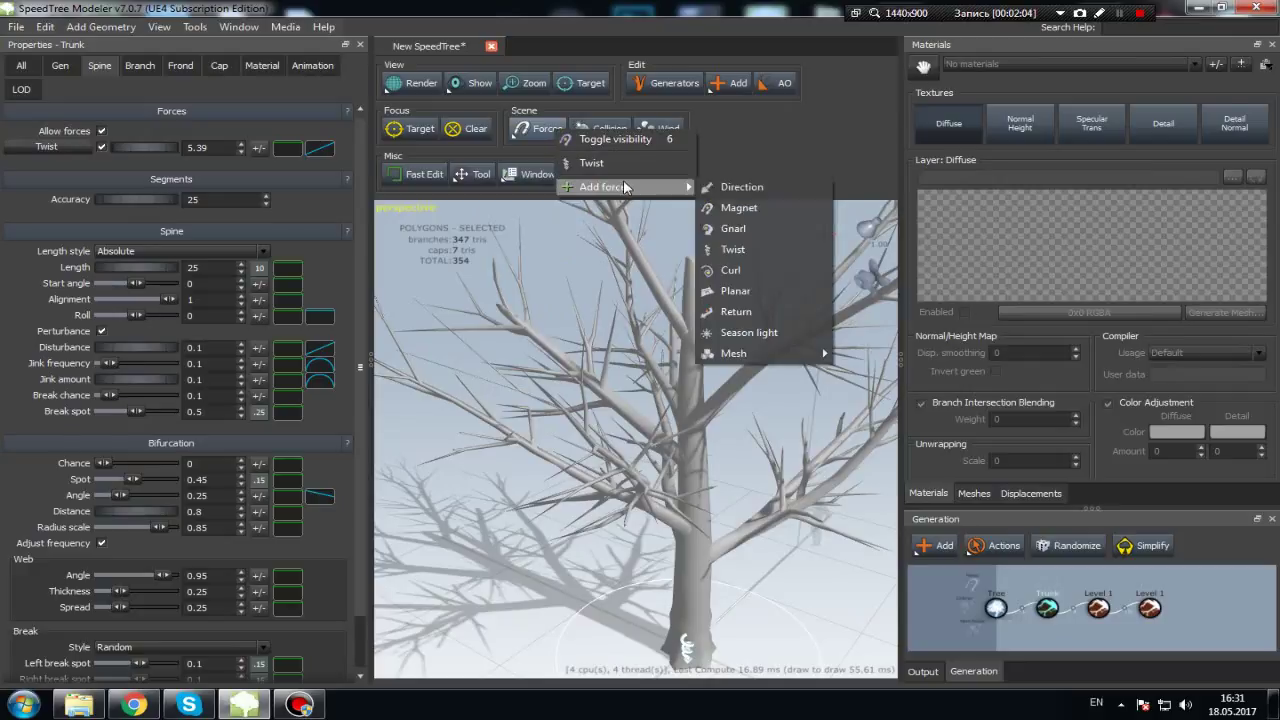
Add a Magnet force, raise it to Y 7.565 on the trunk, and set strength 0.27.
click(779, 207)
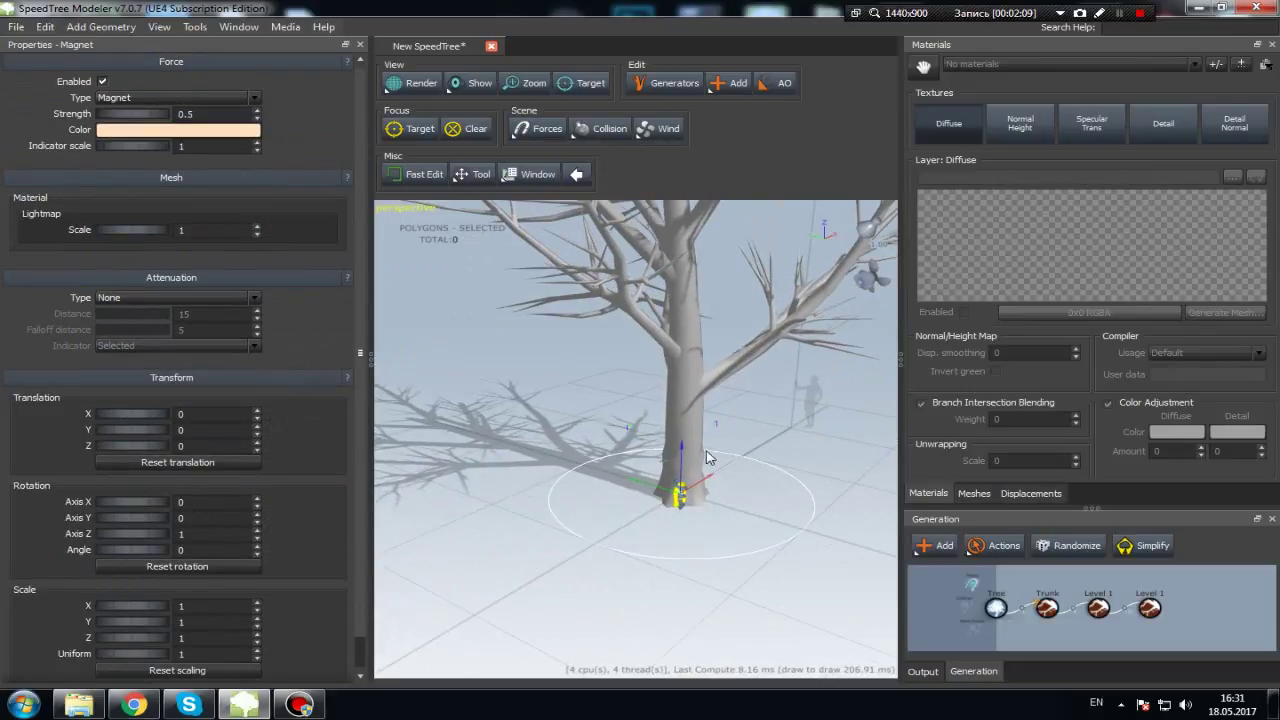
drag(684, 452, 680, 265)
scroll(757, 477, up, 3)
mouse_move(757, 477)
mouse_down()
mouse_move(620, 530)
mouse_move(533, 500)
mouse_move(563, 518)
mouse_up()
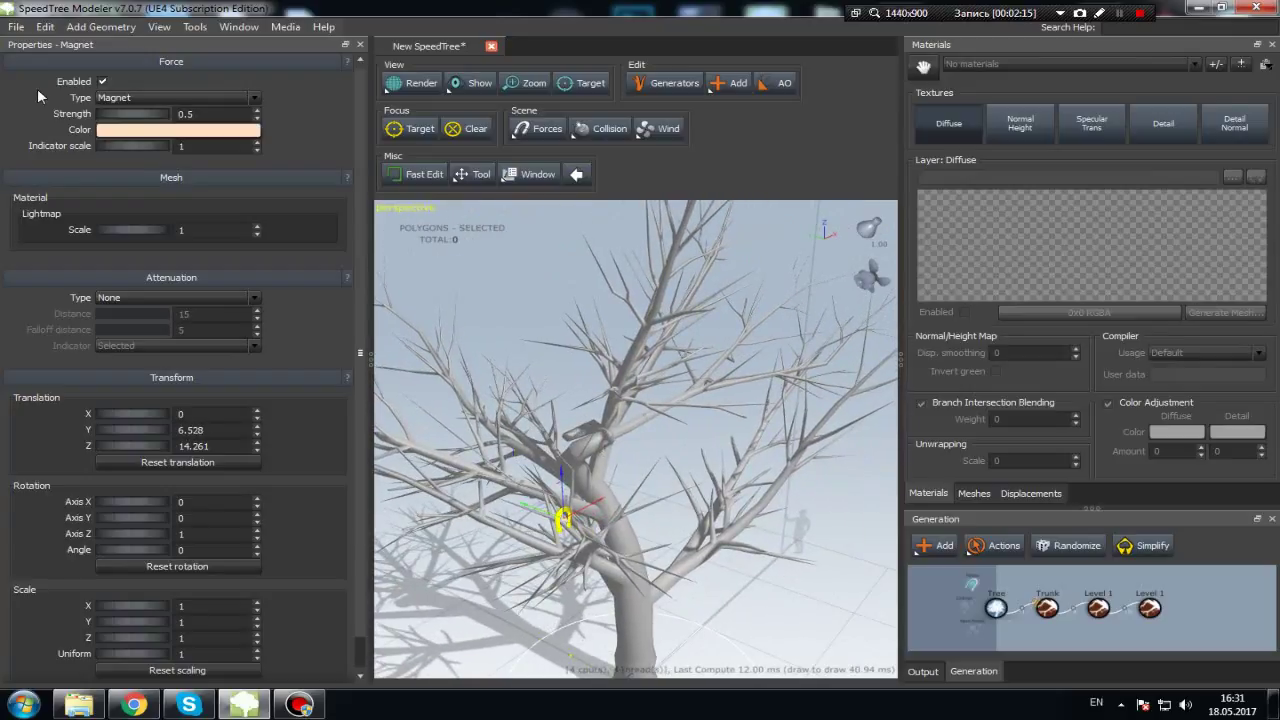
drag(112, 117, 129, 122)
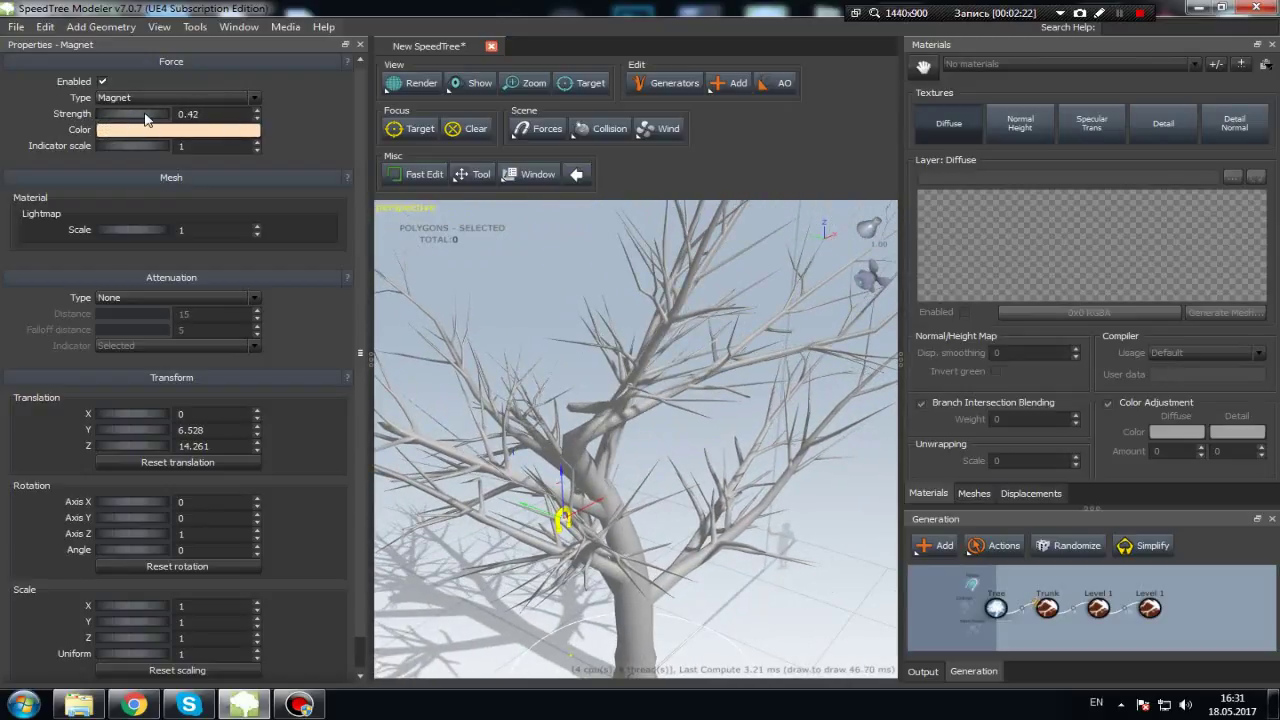
drag(110, 123, 97, 117)
mouse_move(600, 450)
mouse_down()
mouse_move(527, 360)
mouse_move(671, 424)
mouse_move(679, 572)
mouse_up()
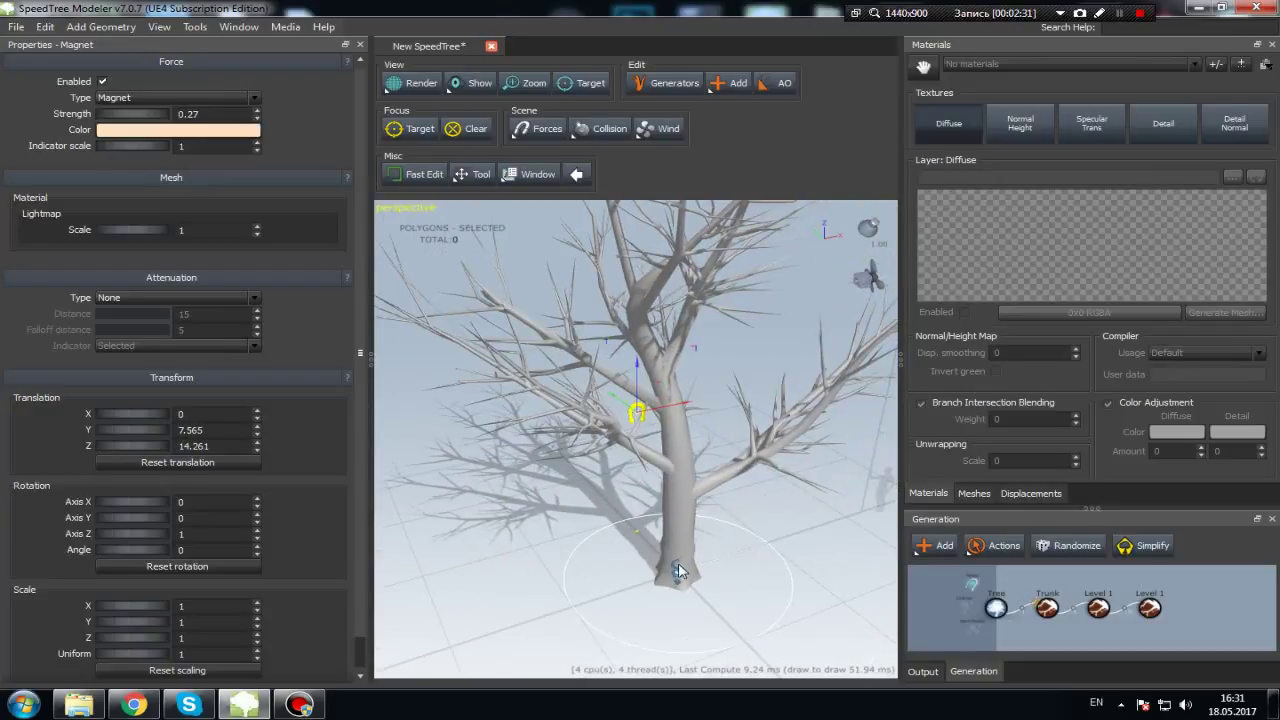
click(678, 573)
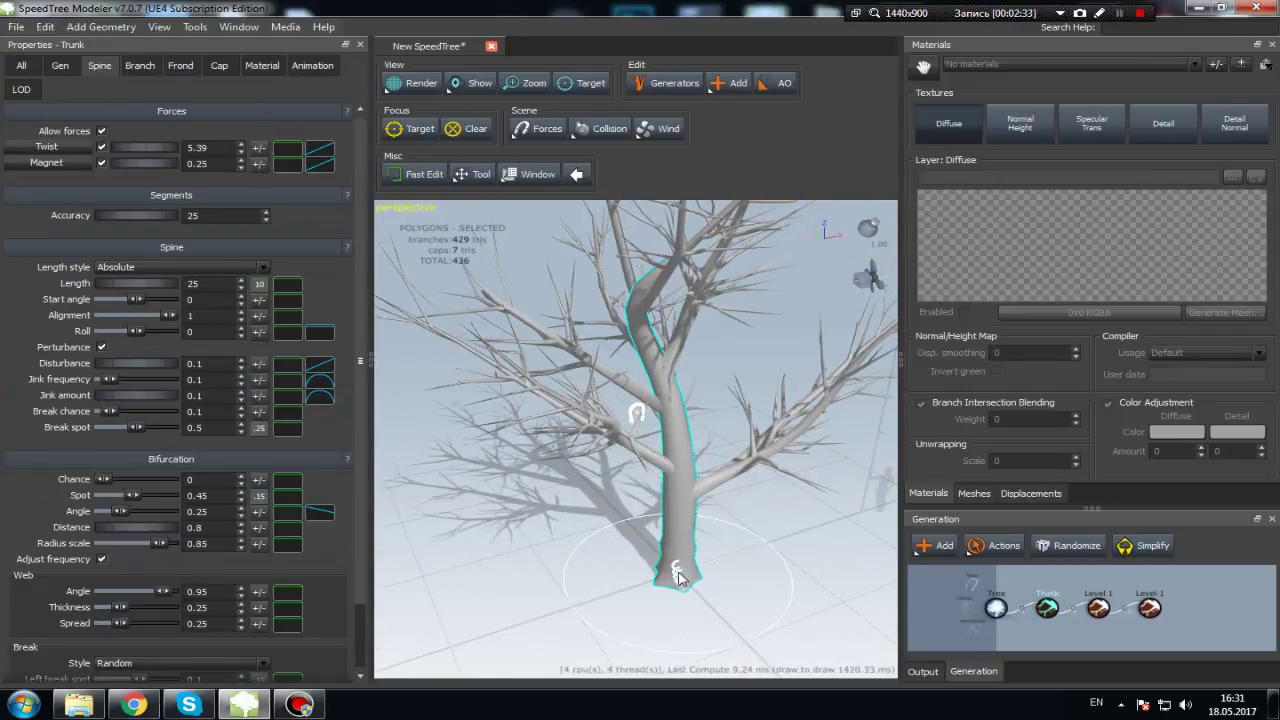
Move the Twist force gizmo to mid-trunk at Translation Z 10.925.
click(678, 570)
mouse_move(678, 568)
mouse_down()
mouse_move(657, 479)
mouse_move(677, 337)
mouse_move(678, 466)
mouse_up()
drag(531, 366, 500, 350)
Set the Twist force's Strength to 0.54.
drag(101, 116, 105, 118)
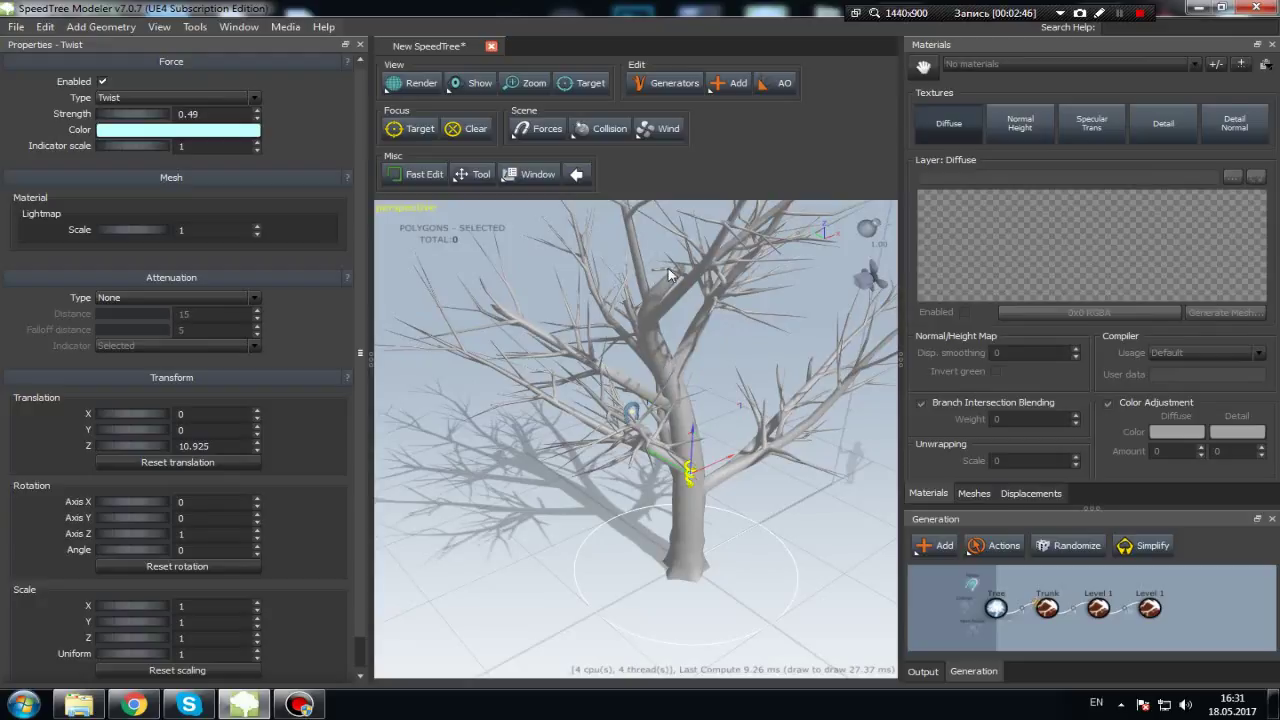
drag(670, 275, 672, 290)
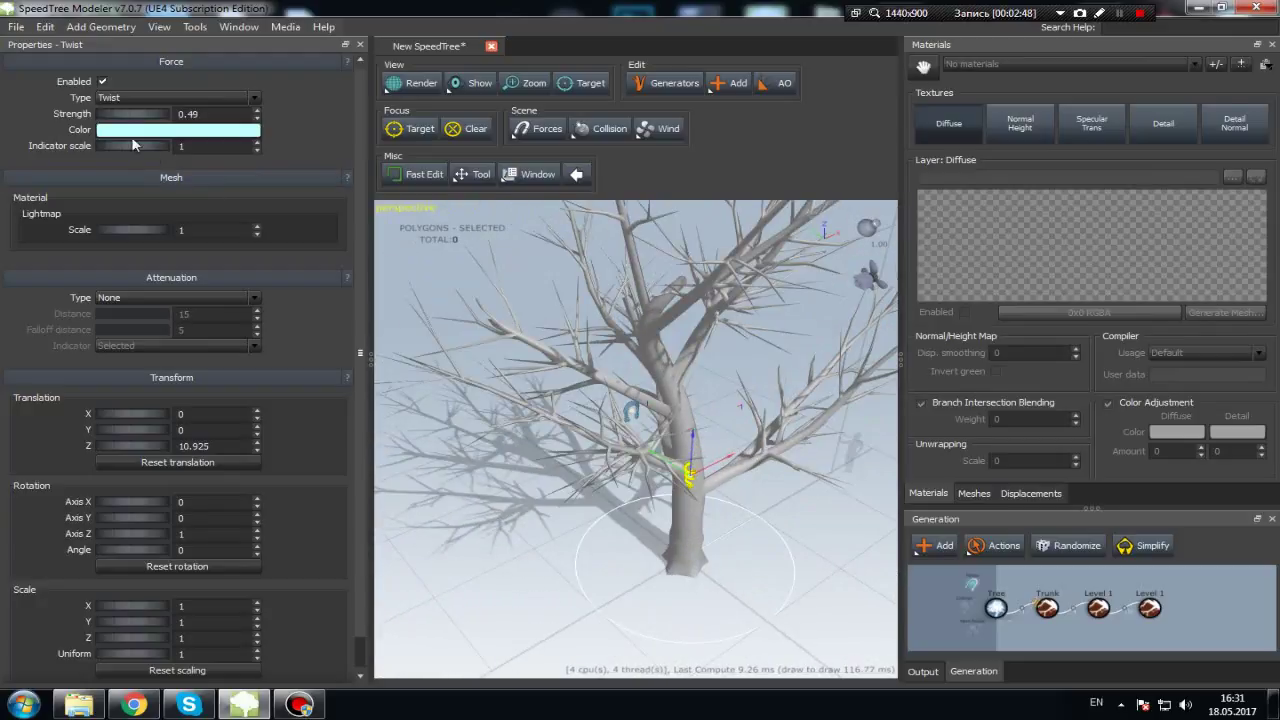
drag(117, 116, 121, 116)
mouse_move(568, 429)
mouse_down()
mouse_move(575, 412)
mouse_move(548, 353)
mouse_move(648, 396)
mouse_up()
drag(695, 450, 650, 500)
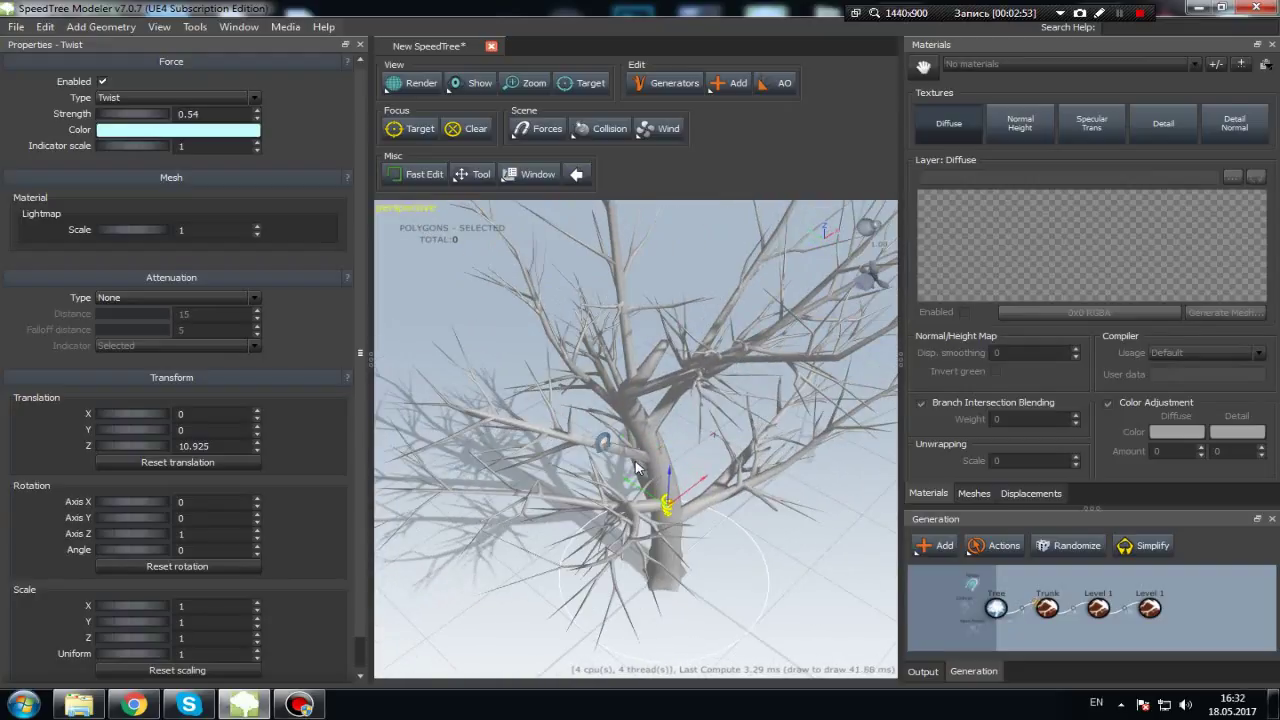
click(1048, 608)
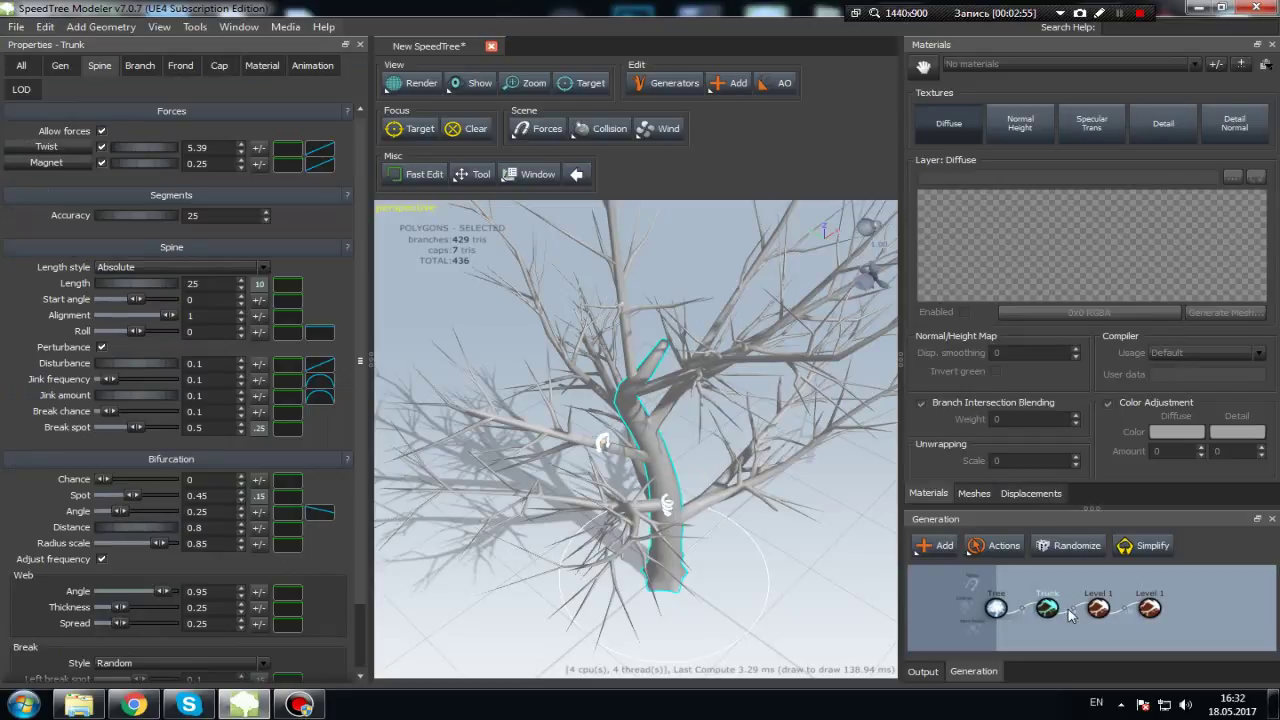
Add a Planar force on Level 1 and raise it high up the trunk to Z 22.349.
click(1095, 610)
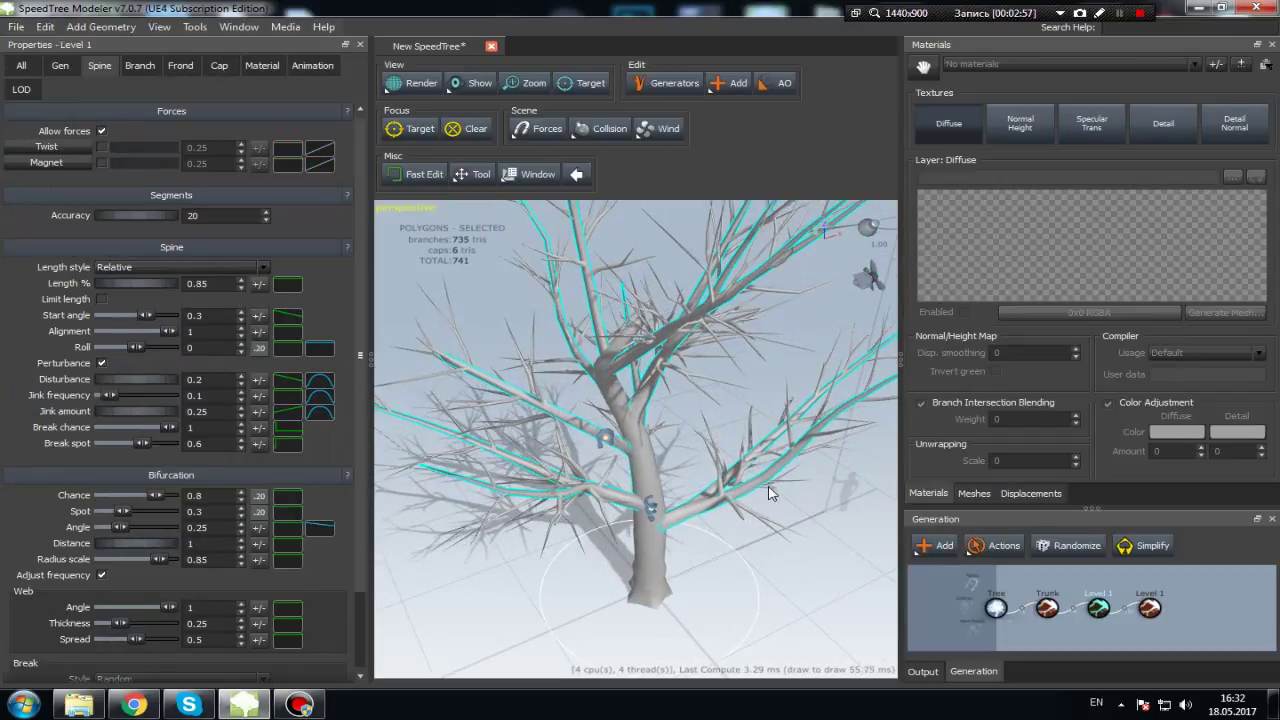
click(538, 128)
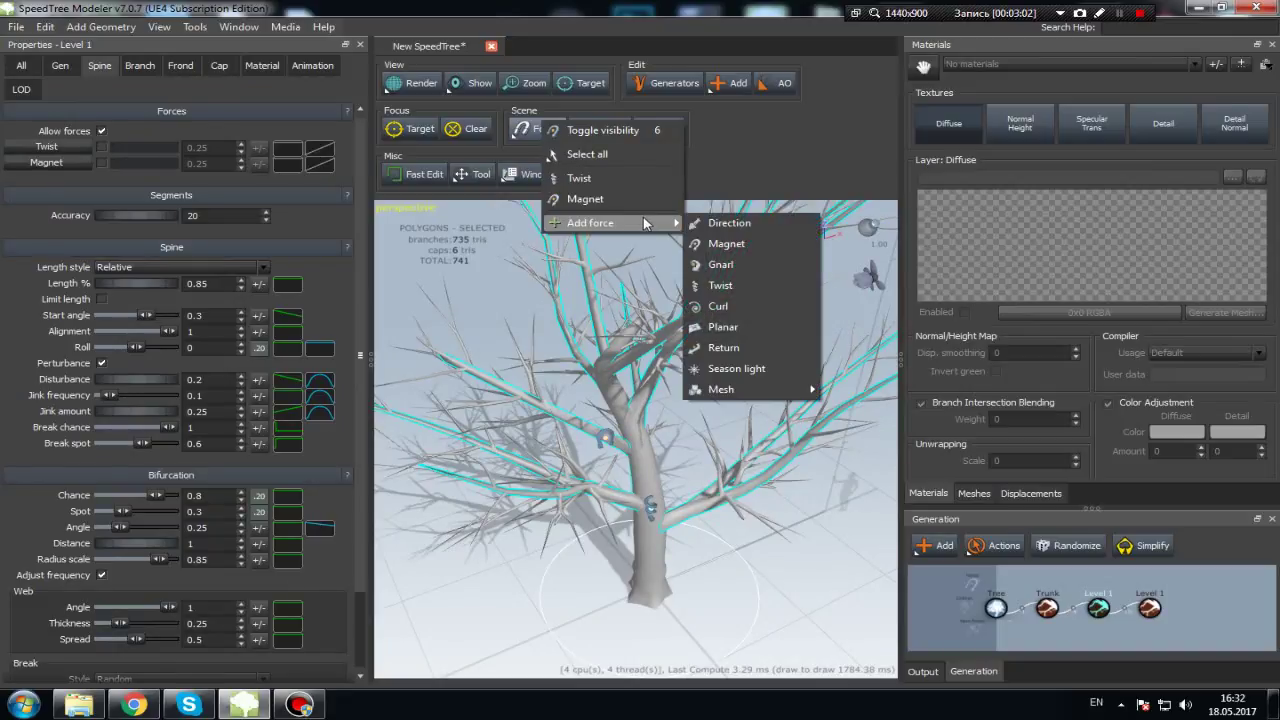
mouse_move(590, 223)
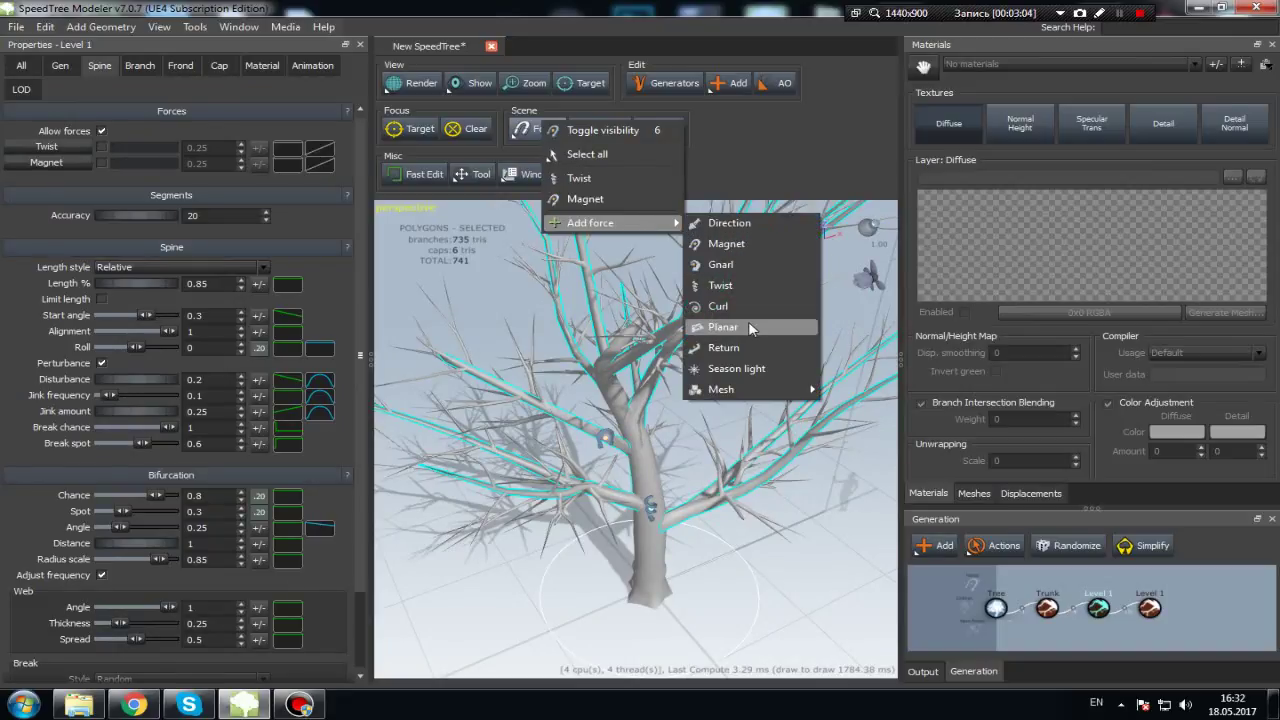
click(749, 324)
drag(658, 570, 661, 388)
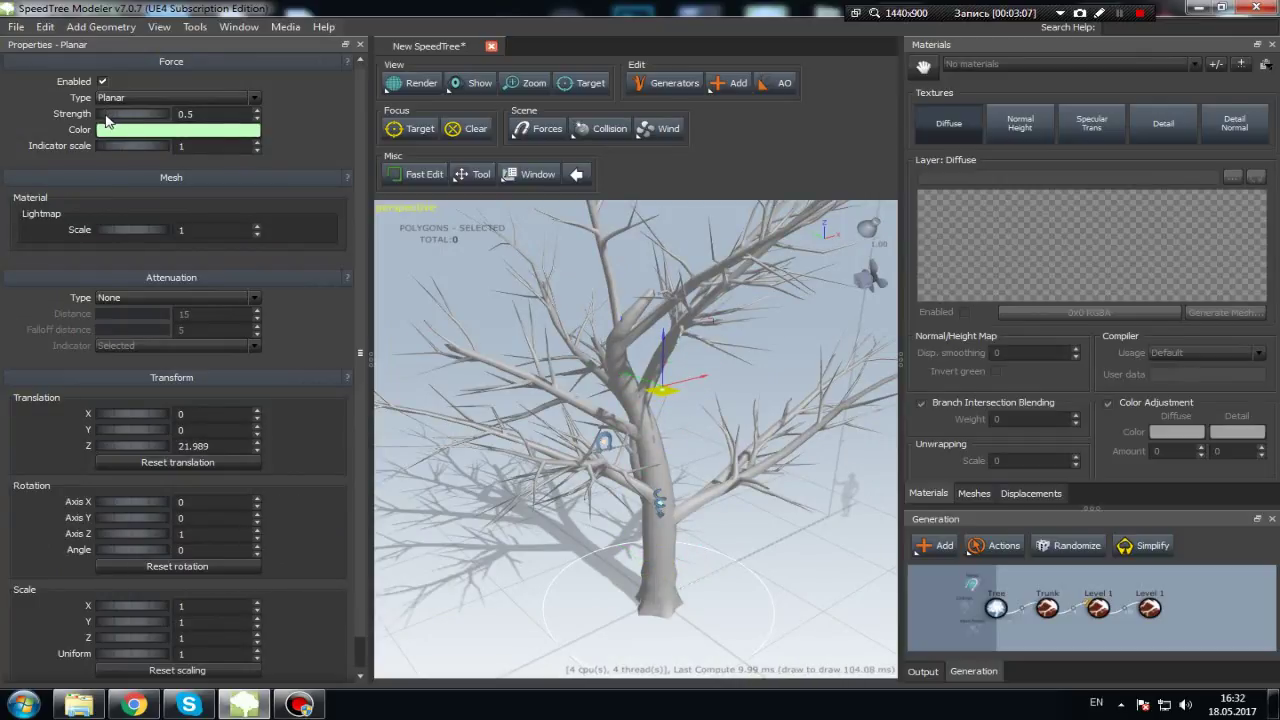
Increase the Planar force Strength to 29.52 and examine the bent branches.
drag(107, 115, 535, 222)
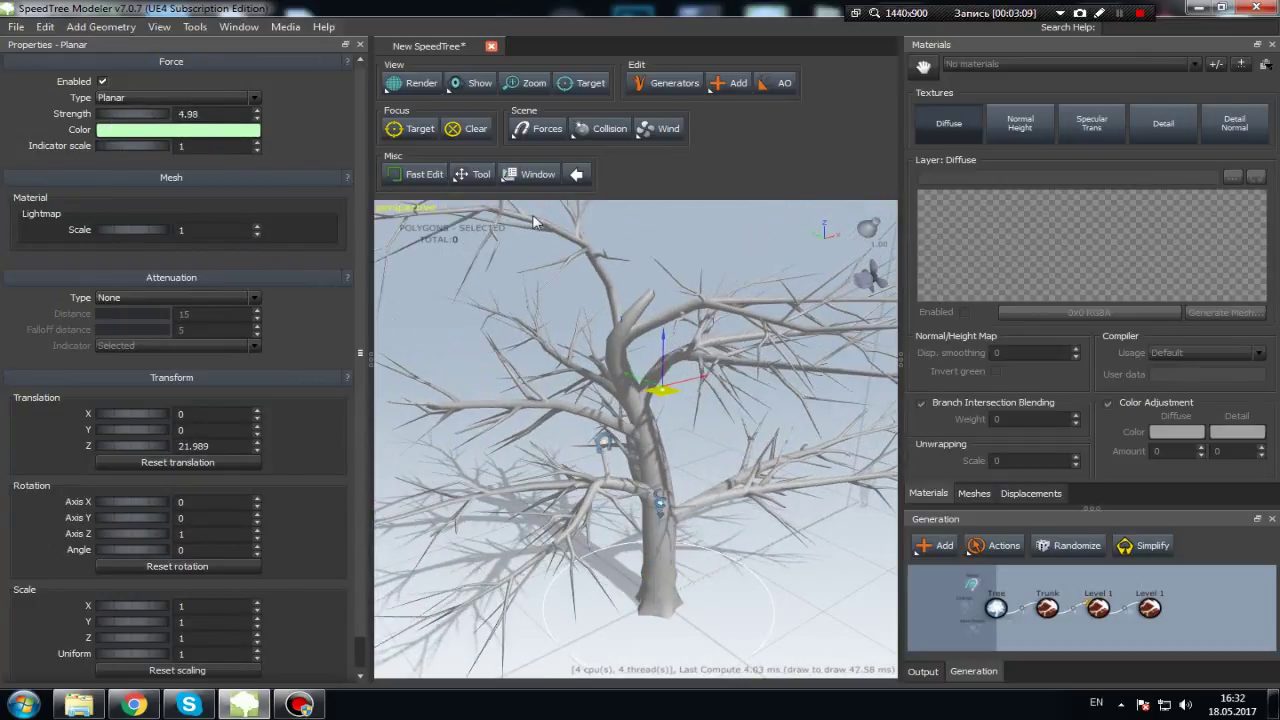
drag(115, 122, 220, 168)
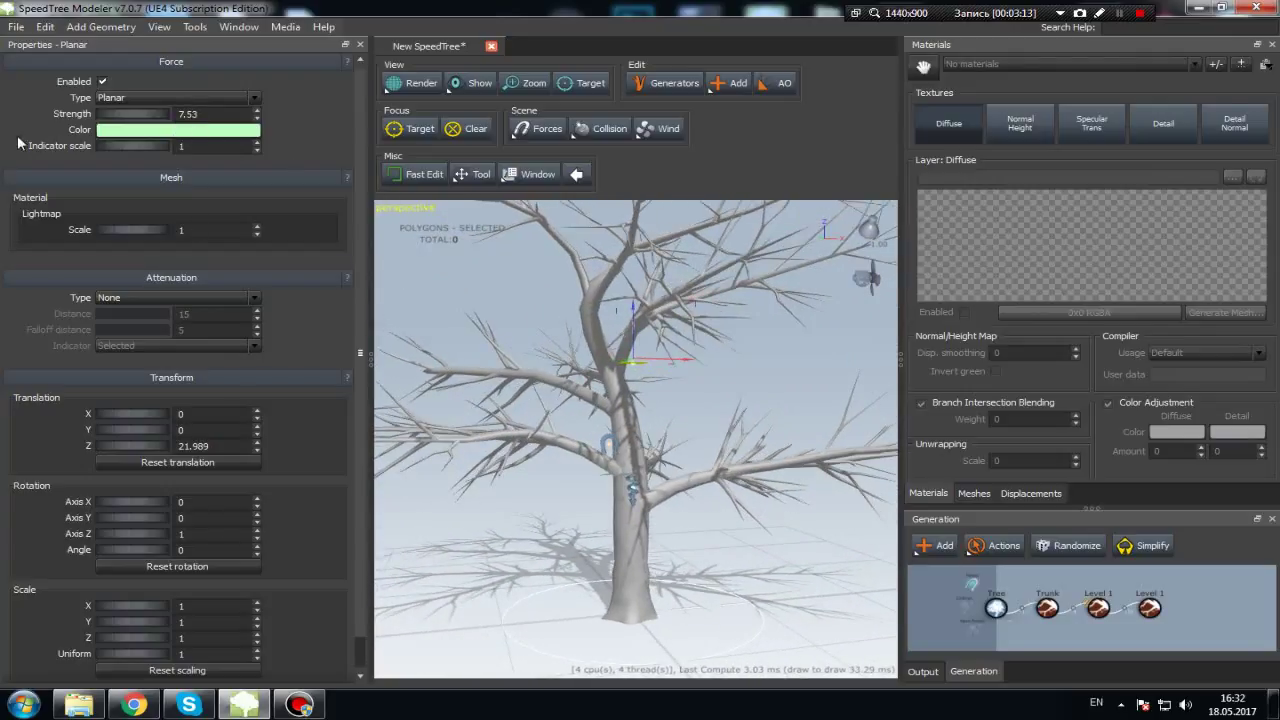
drag(126, 118, 327, 155)
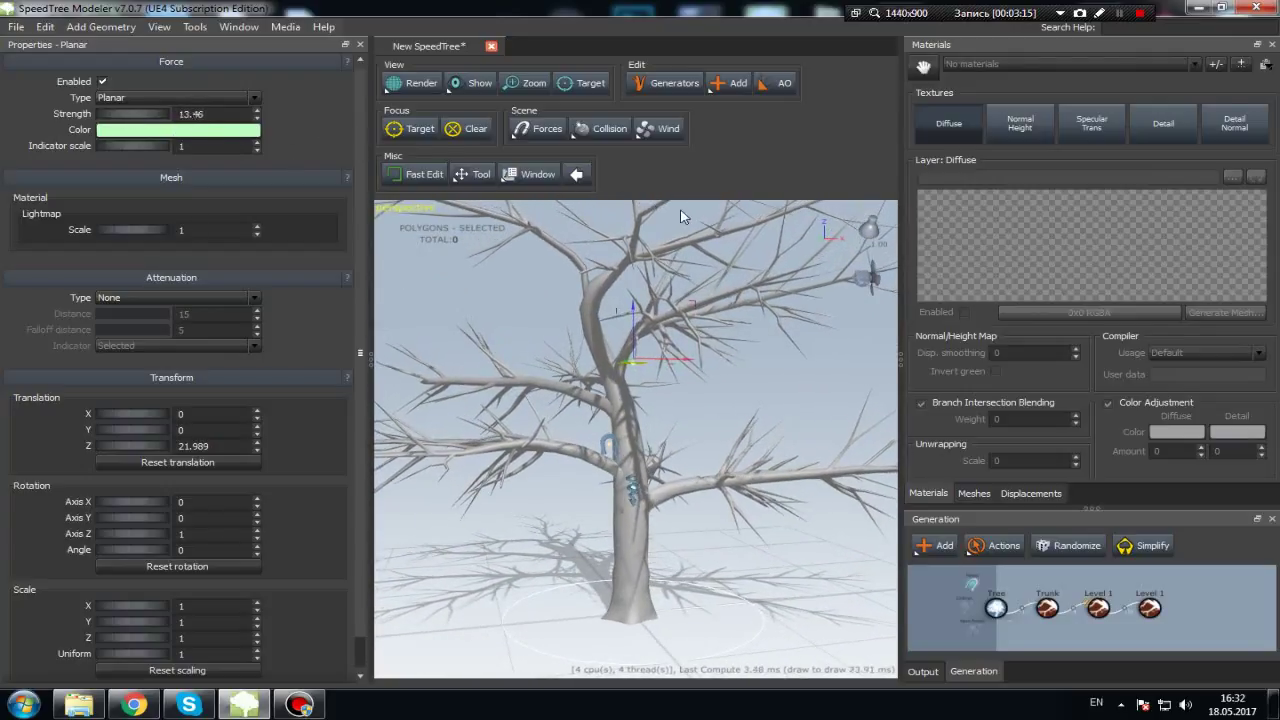
drag(120, 118, 277, 119)
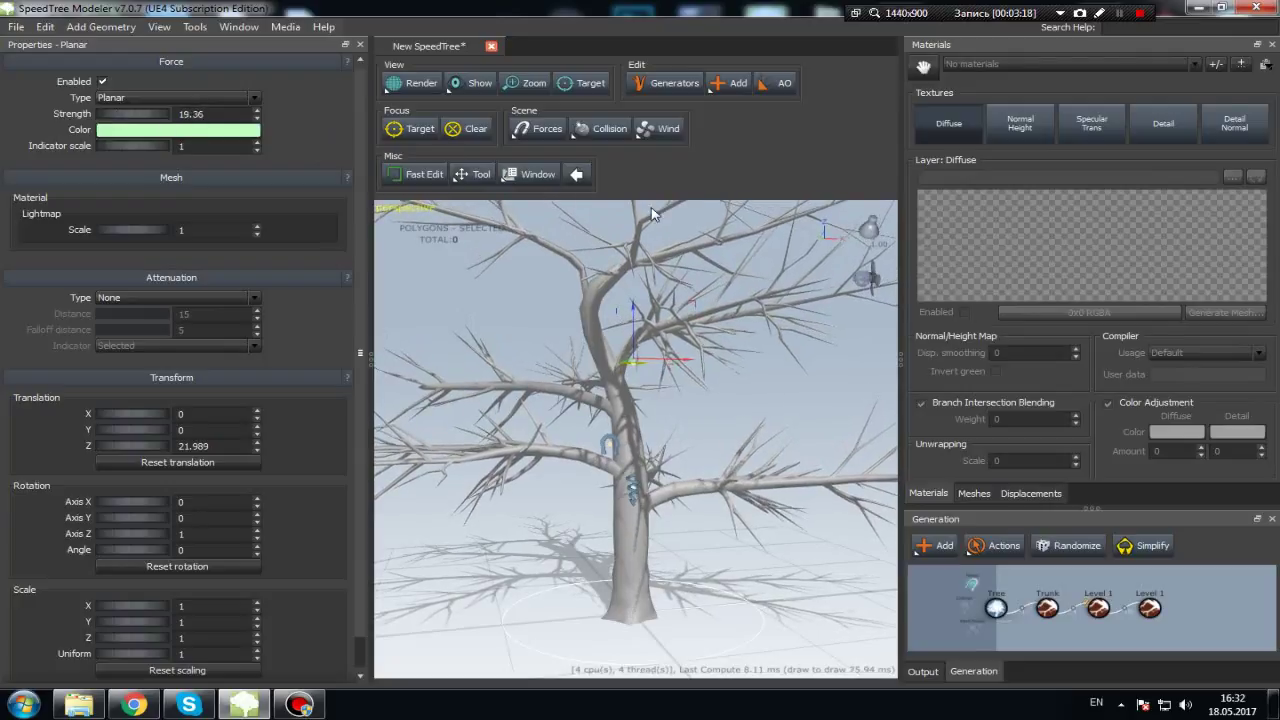
drag(200, 128, 791, 279)
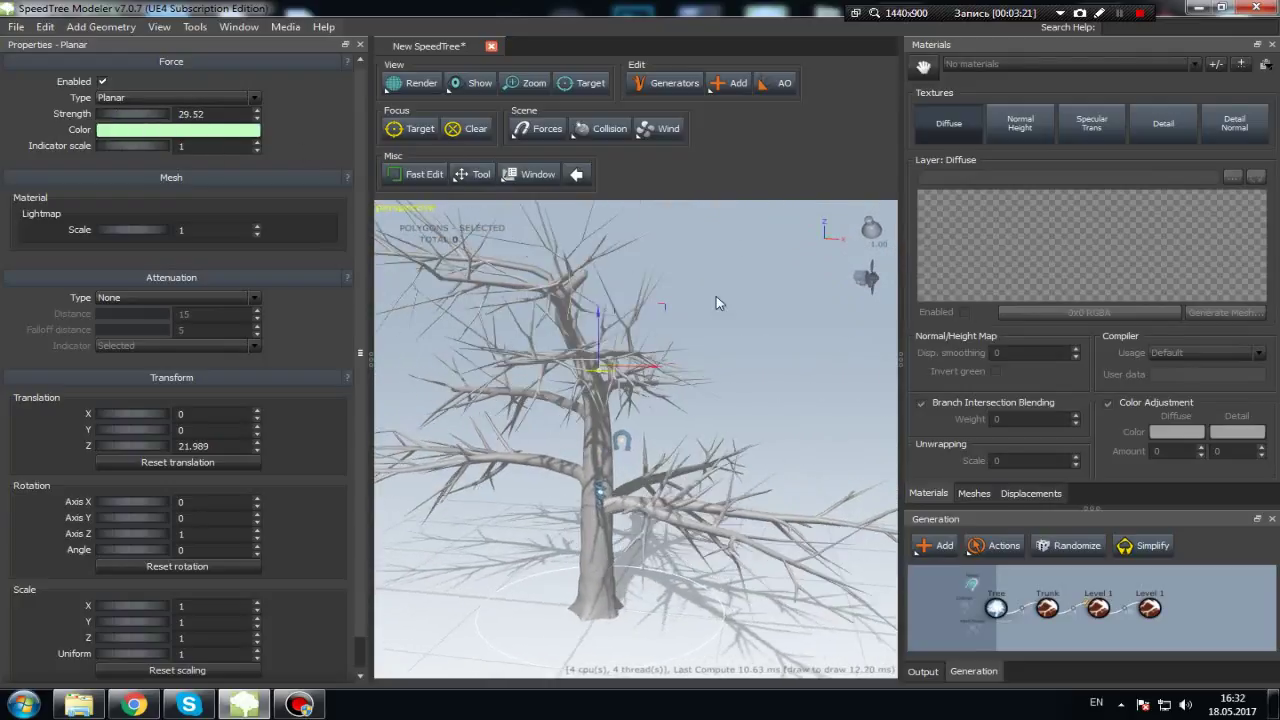
drag(733, 303, 523, 300)
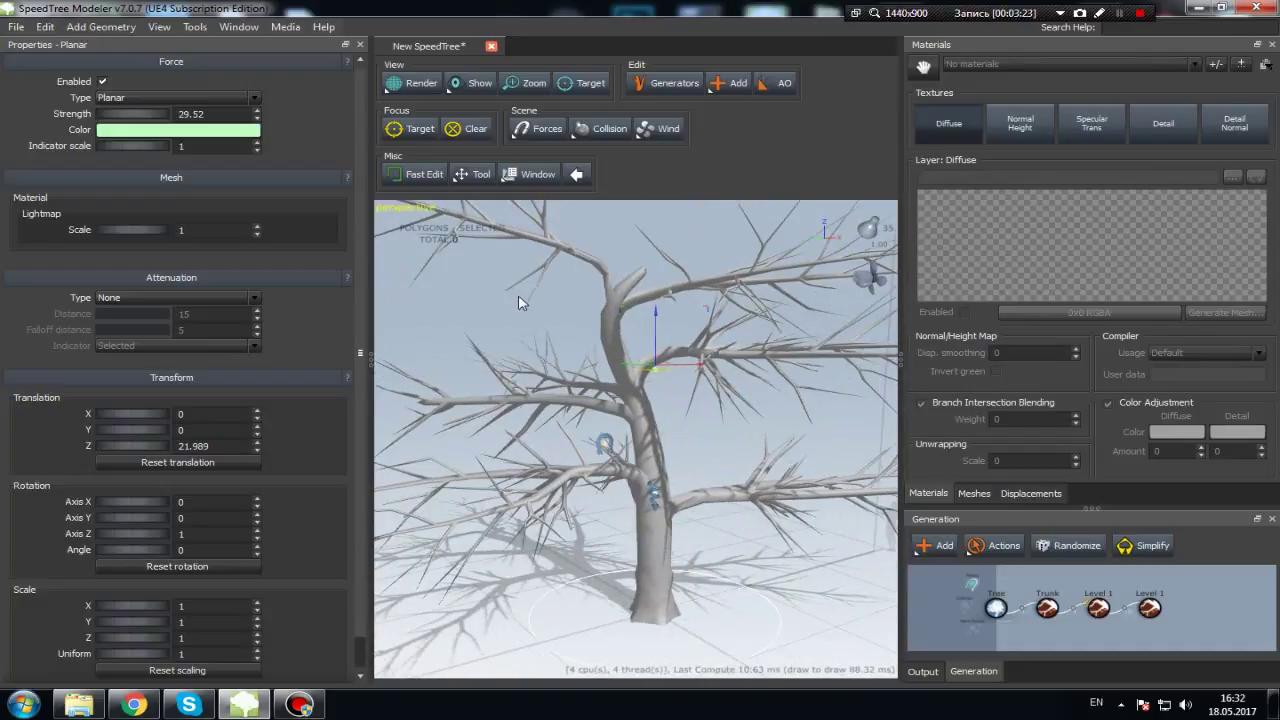
drag(601, 300, 996, 498)
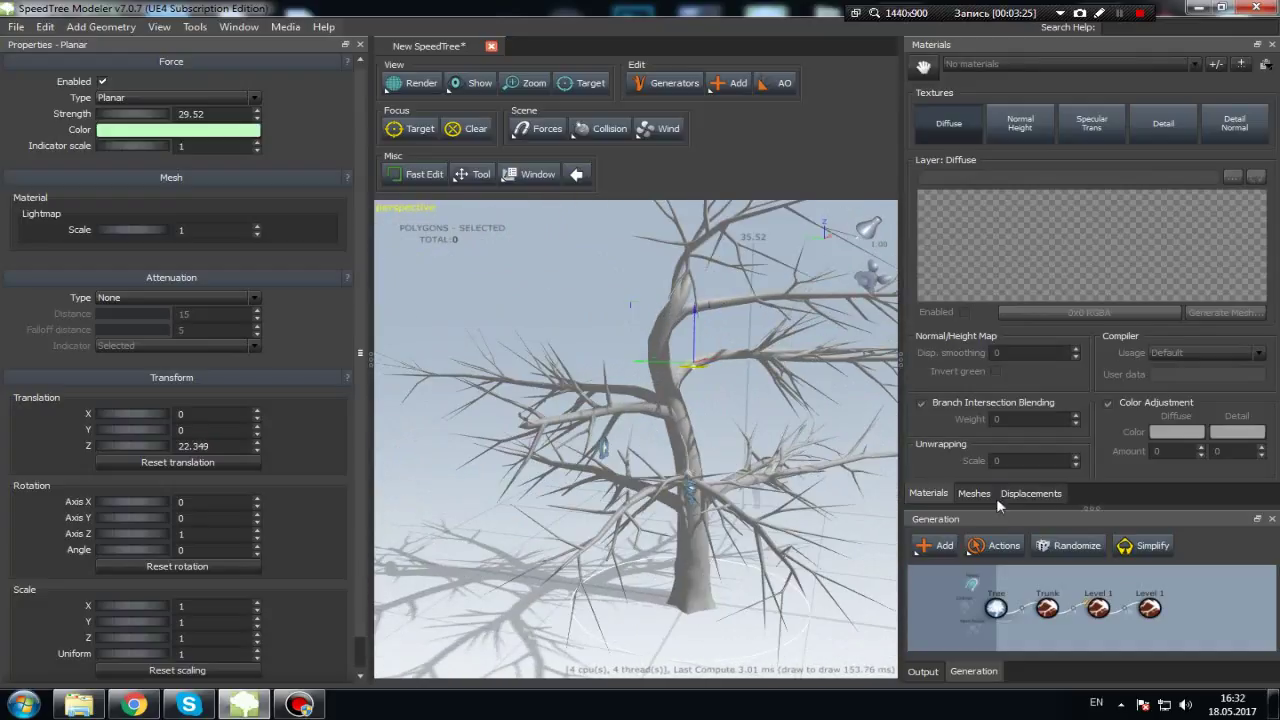
click(1150, 610)
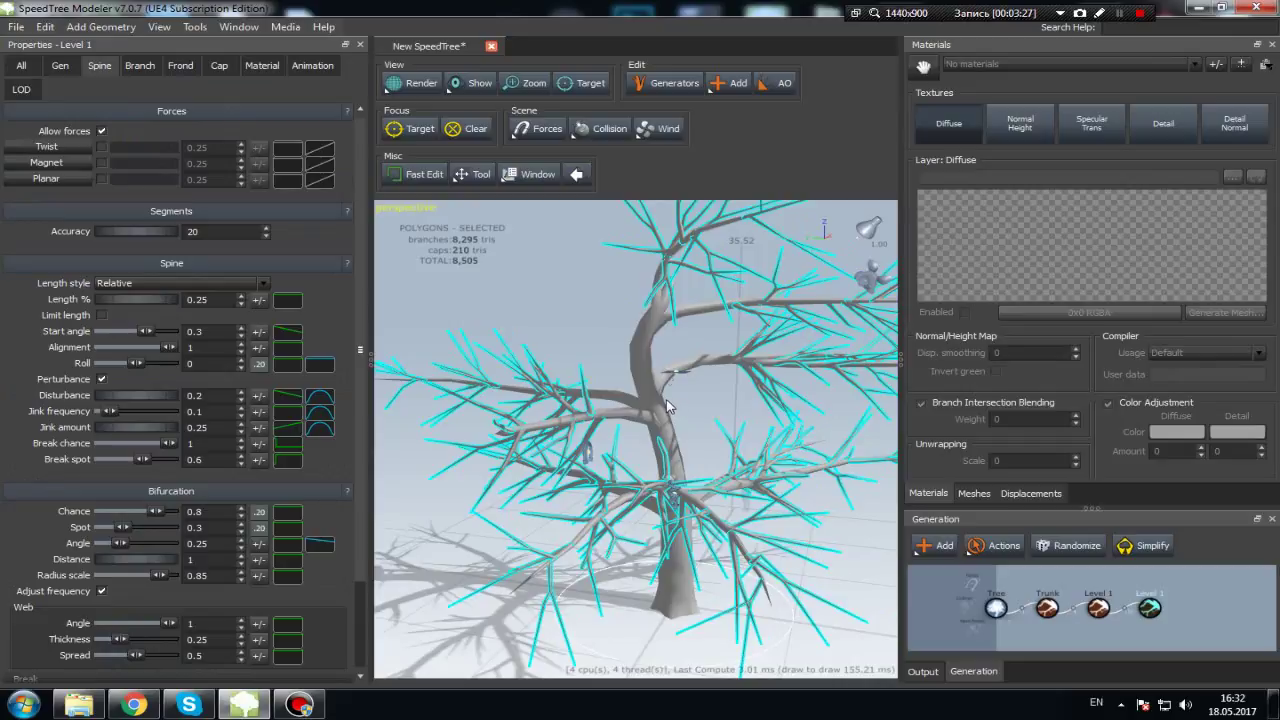
Add a Direction force and raise it up the trunk to Z 27.645.
click(551, 137)
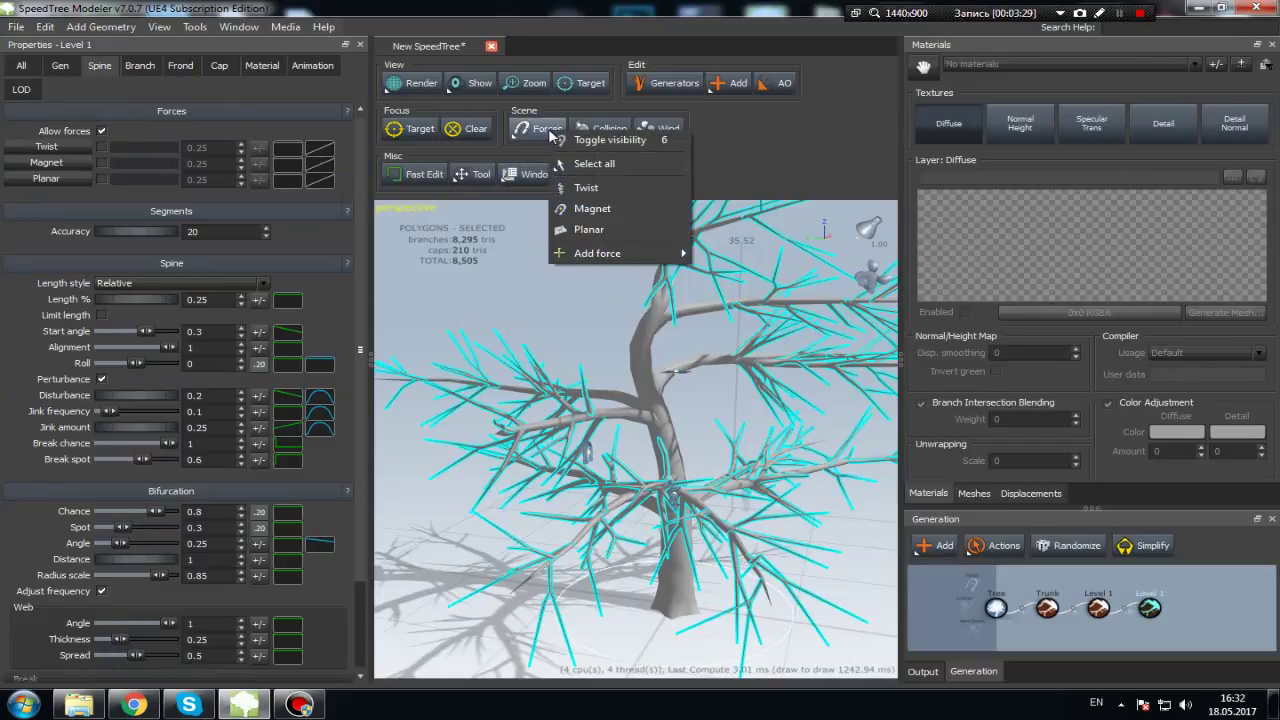
mouse_move(610, 253)
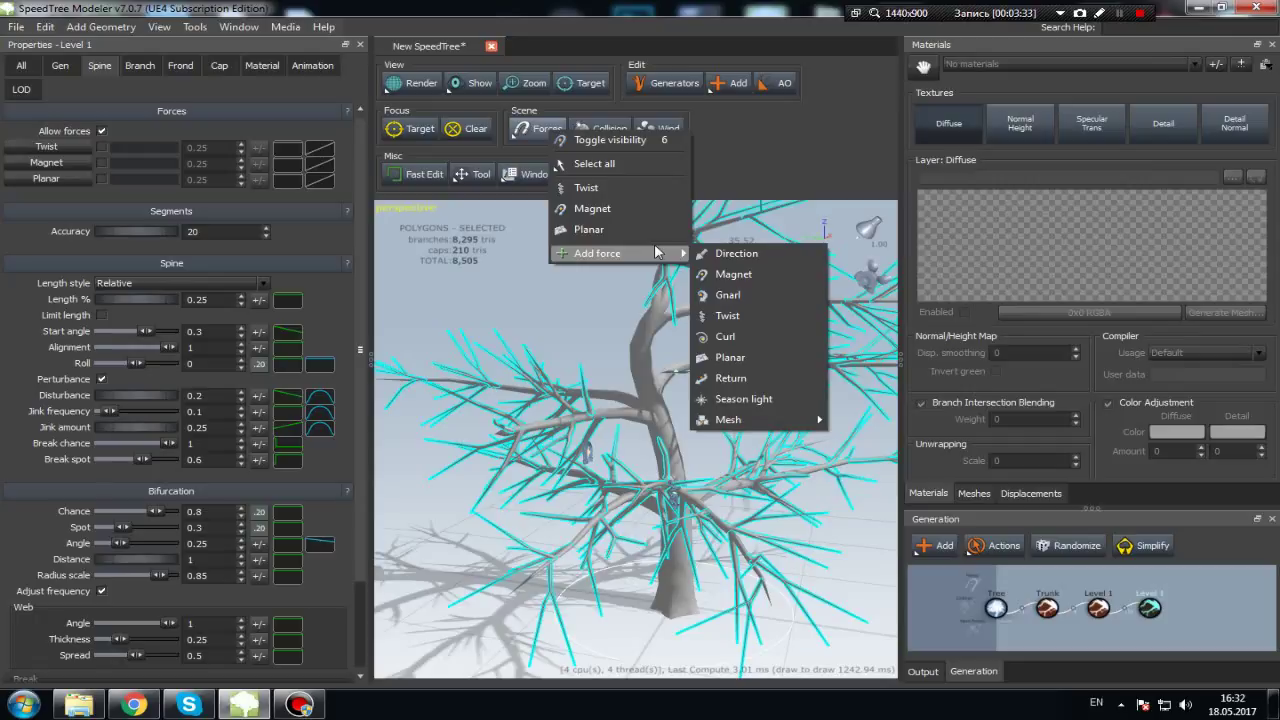
click(758, 255)
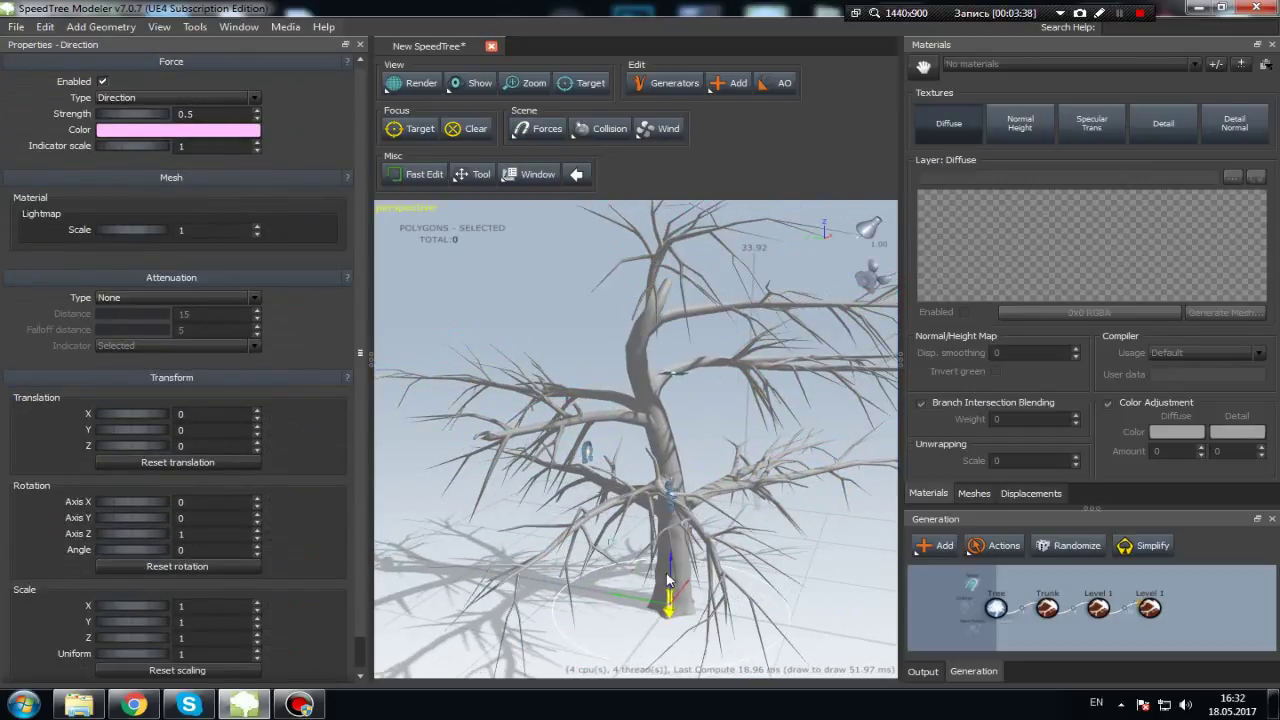
drag(669, 575, 651, 238)
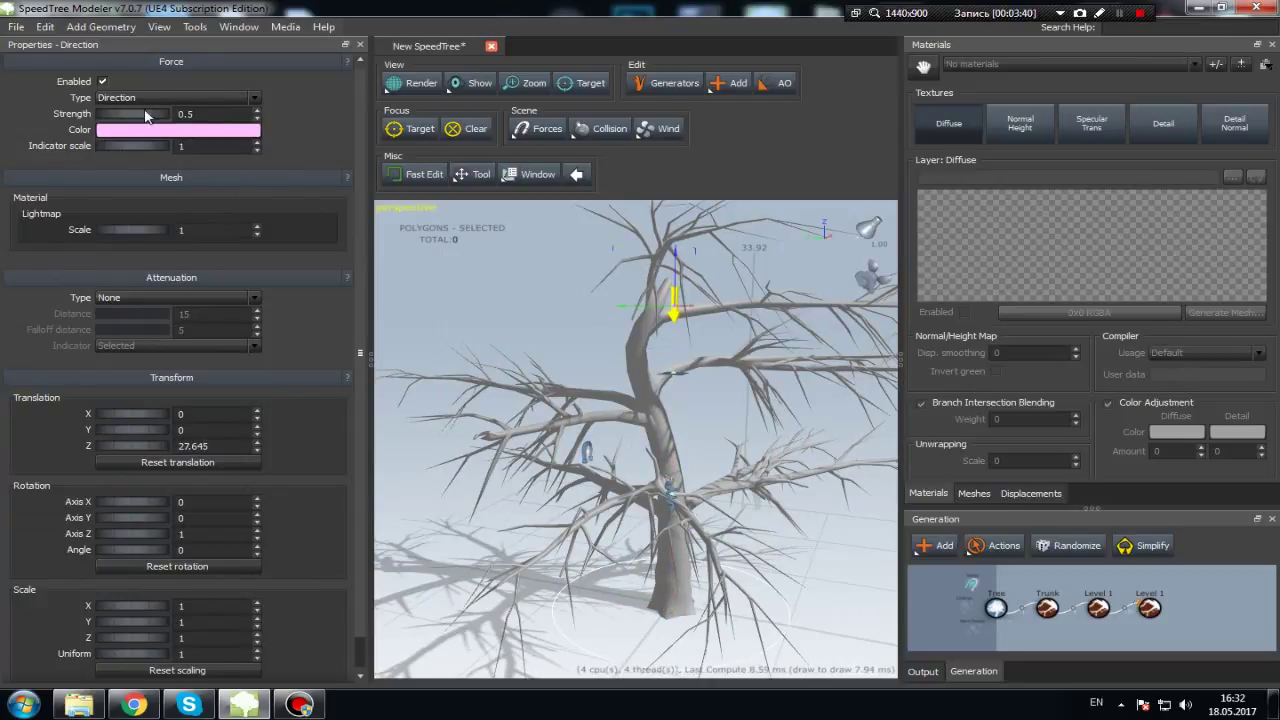
Tune the Direction force Strength to 5.24 so the branch tips droop like a willow.
drag(110, 120, 3, 128)
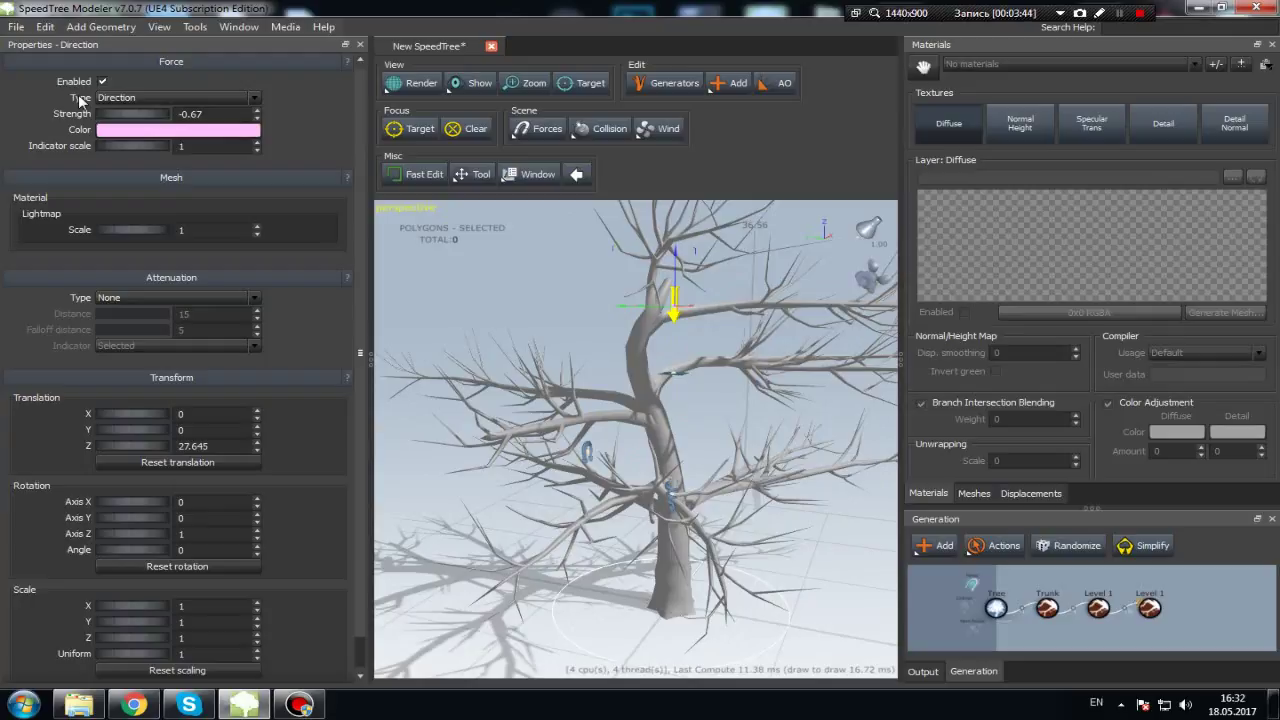
drag(129, 116, 180, 118)
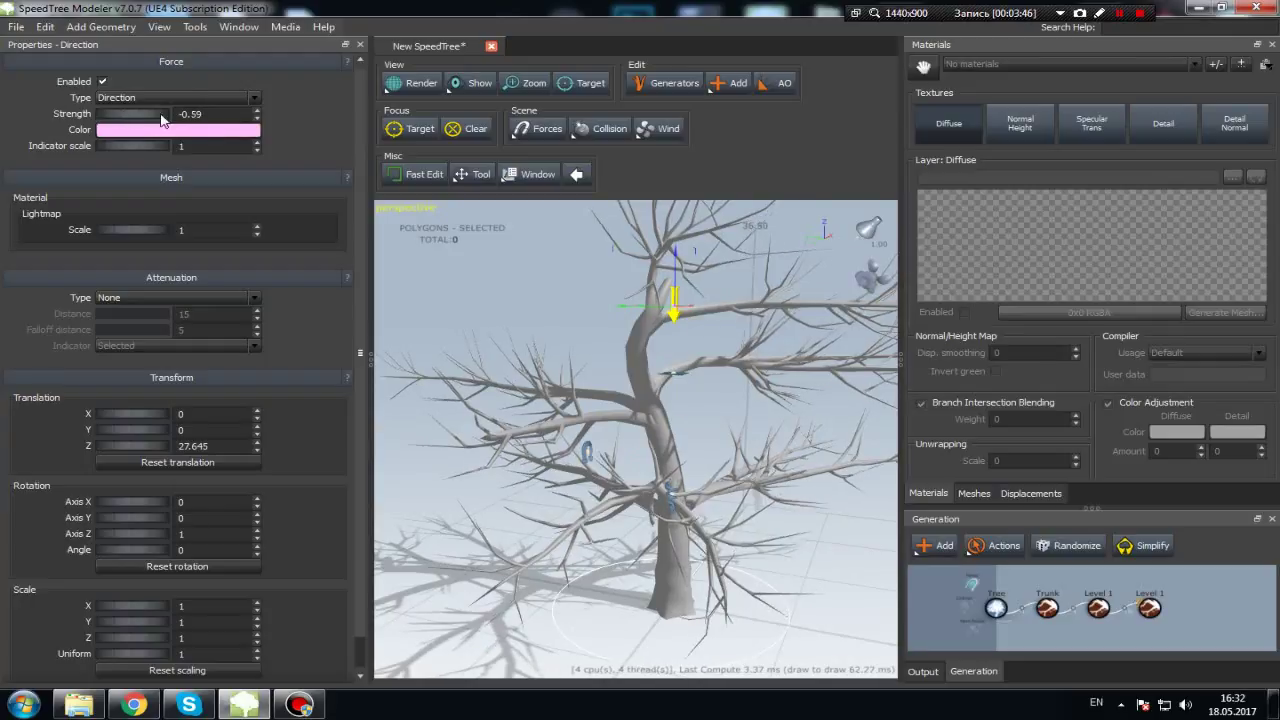
drag(300, 143, 578, 165)
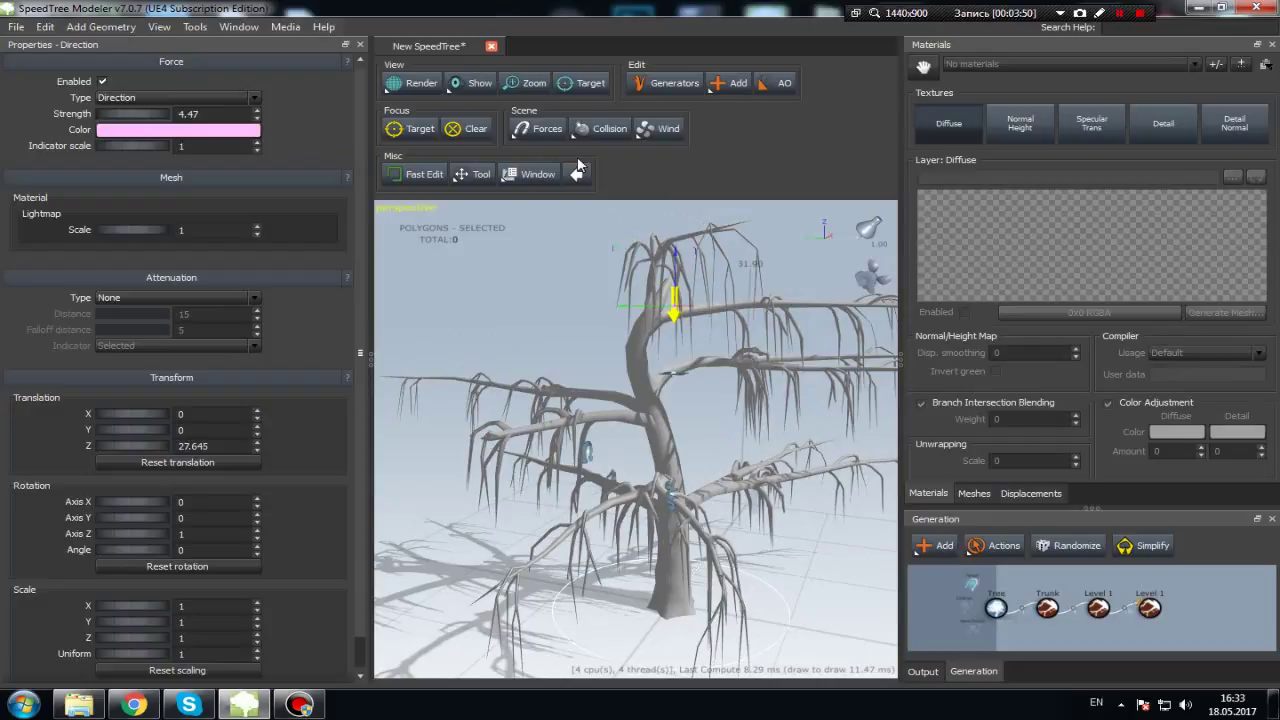
drag(724, 318, 712, 320)
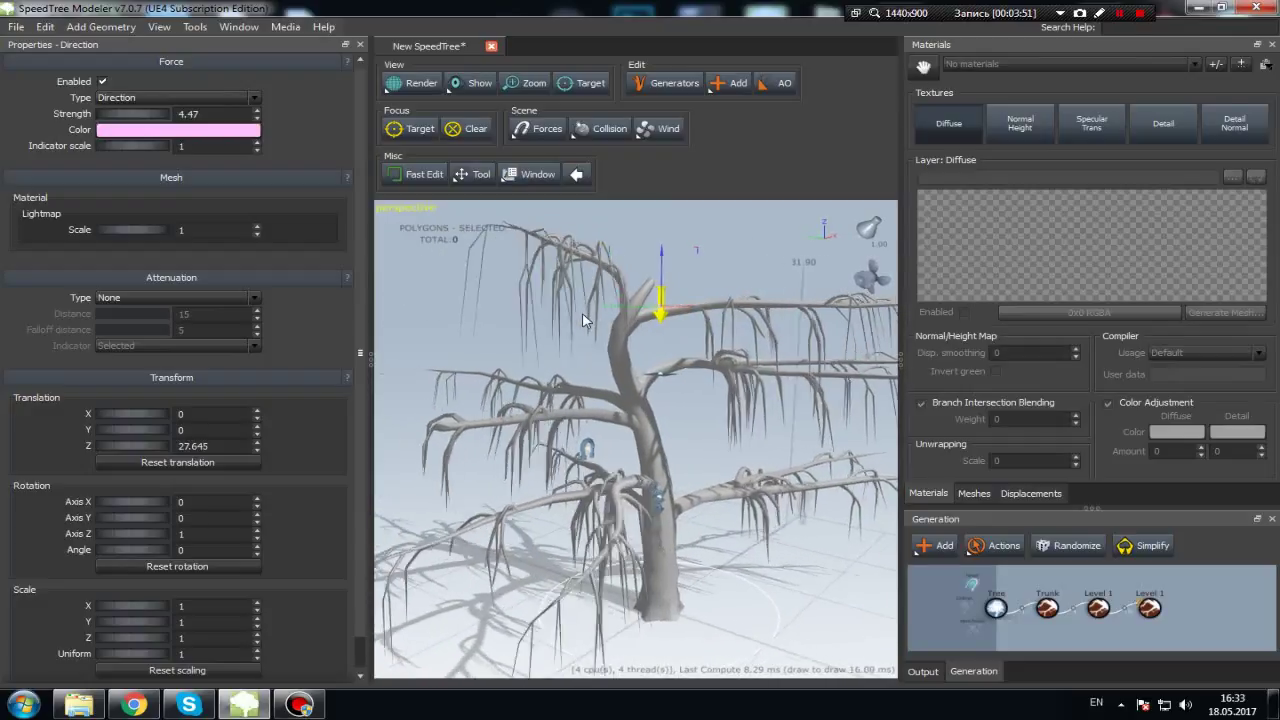
drag(606, 322, 531, 298)
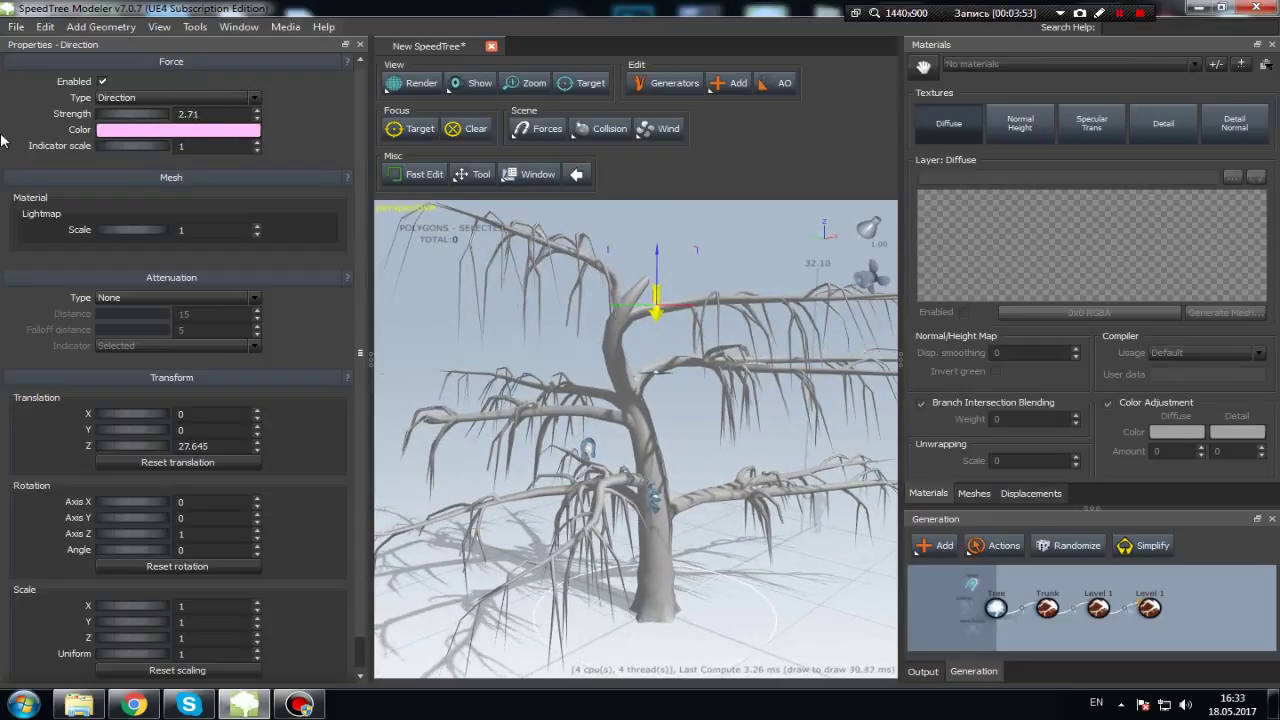
mouse_move(138, 126)
mouse_down()
mouse_move(67, 116)
mouse_move(110, 124)
mouse_move(3, 127)
mouse_up()
mouse_move(120, 130)
mouse_down()
mouse_move(72, 110)
mouse_move(3, 112)
mouse_up()
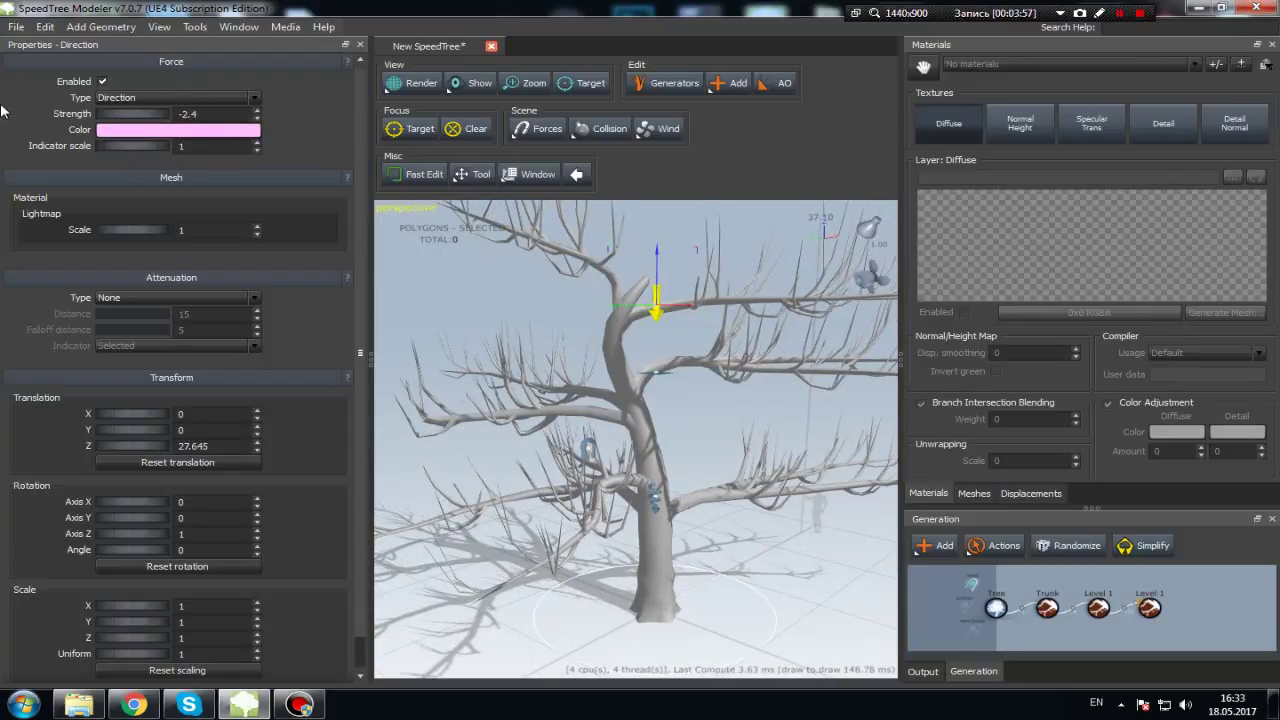
drag(107, 117, 308, 107)
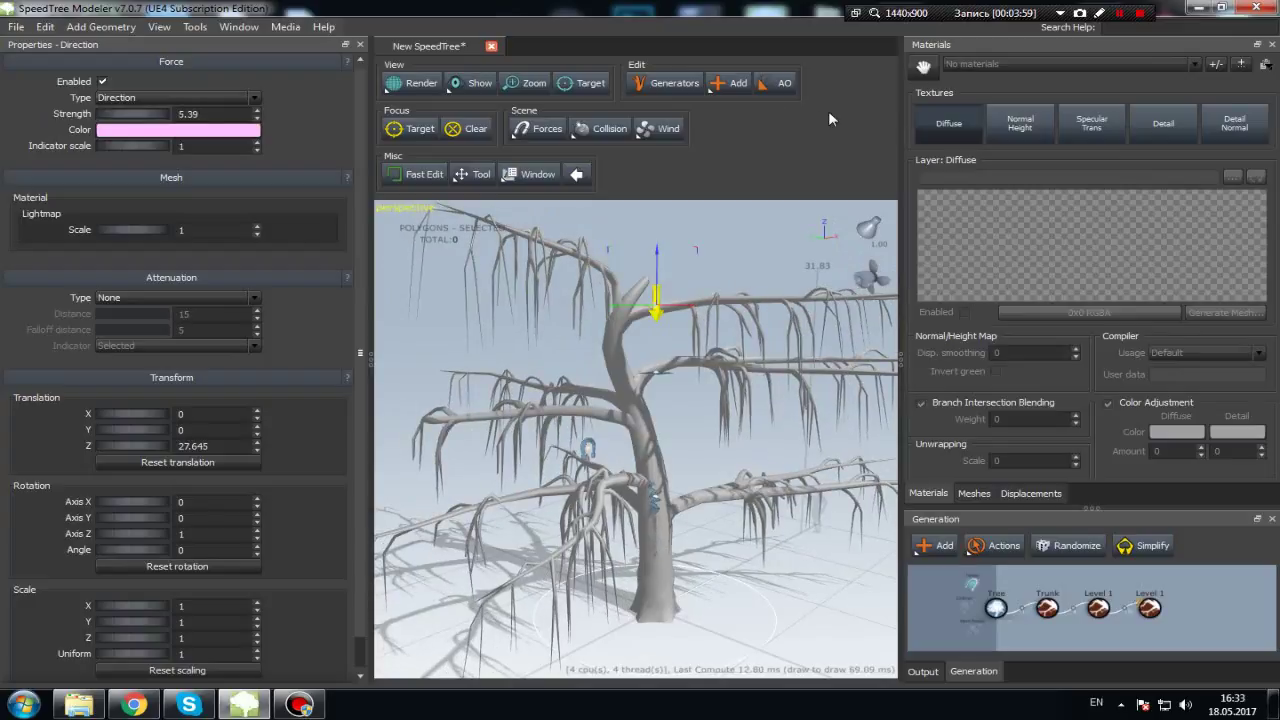
drag(640, 390, 657, 409)
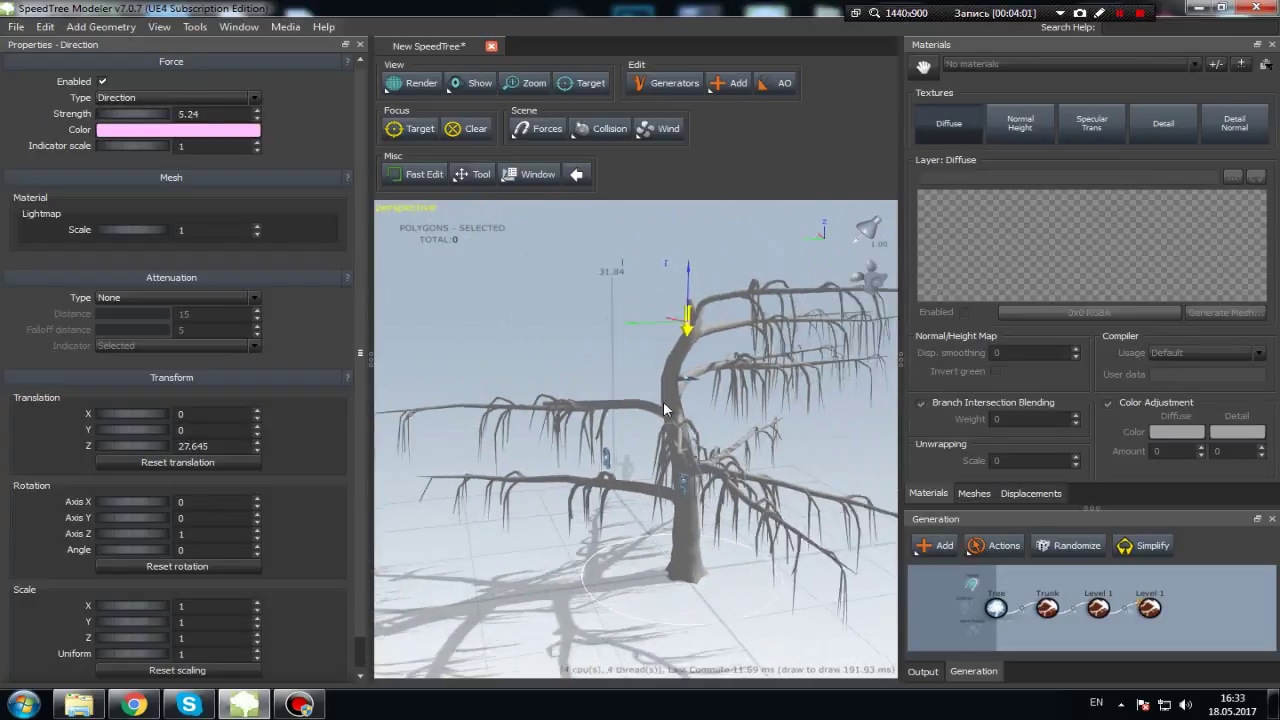
mouse_move(626, 413)
mouse_down()
mouse_move(598, 450)
mouse_move(770, 415)
mouse_up()
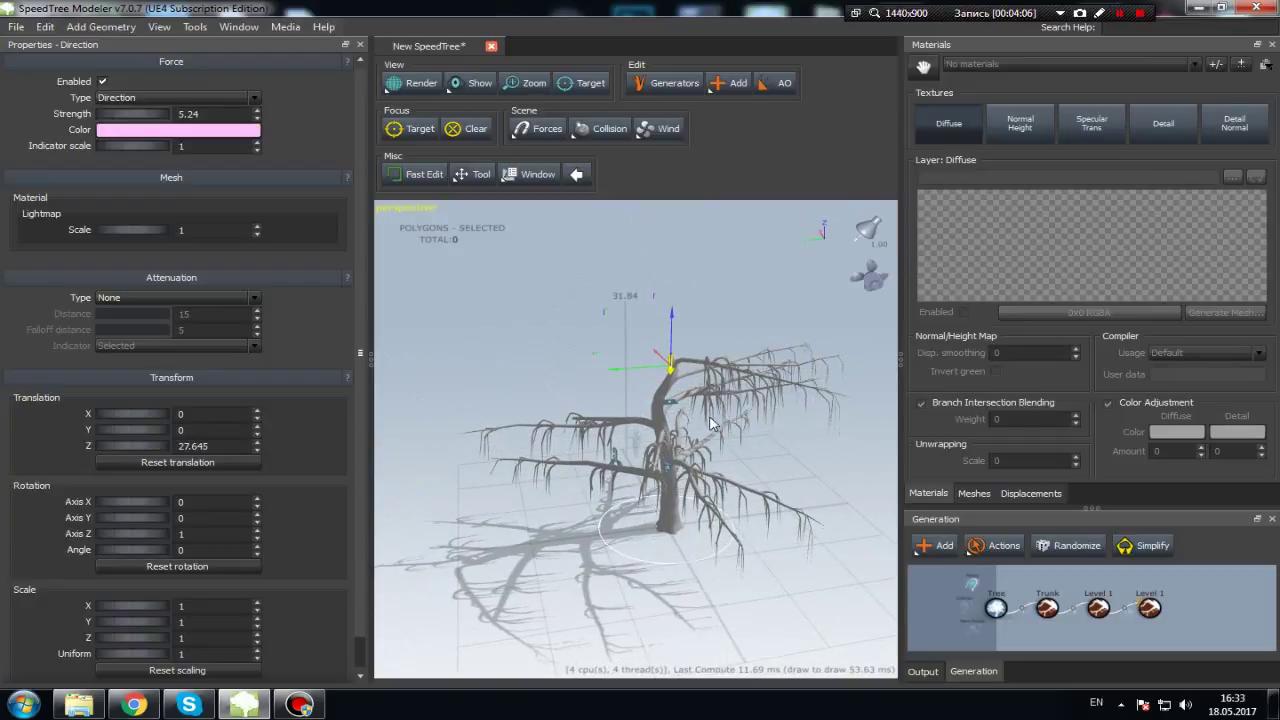
scroll(768, 415, up, 3)
scroll(740, 415, up, 3)
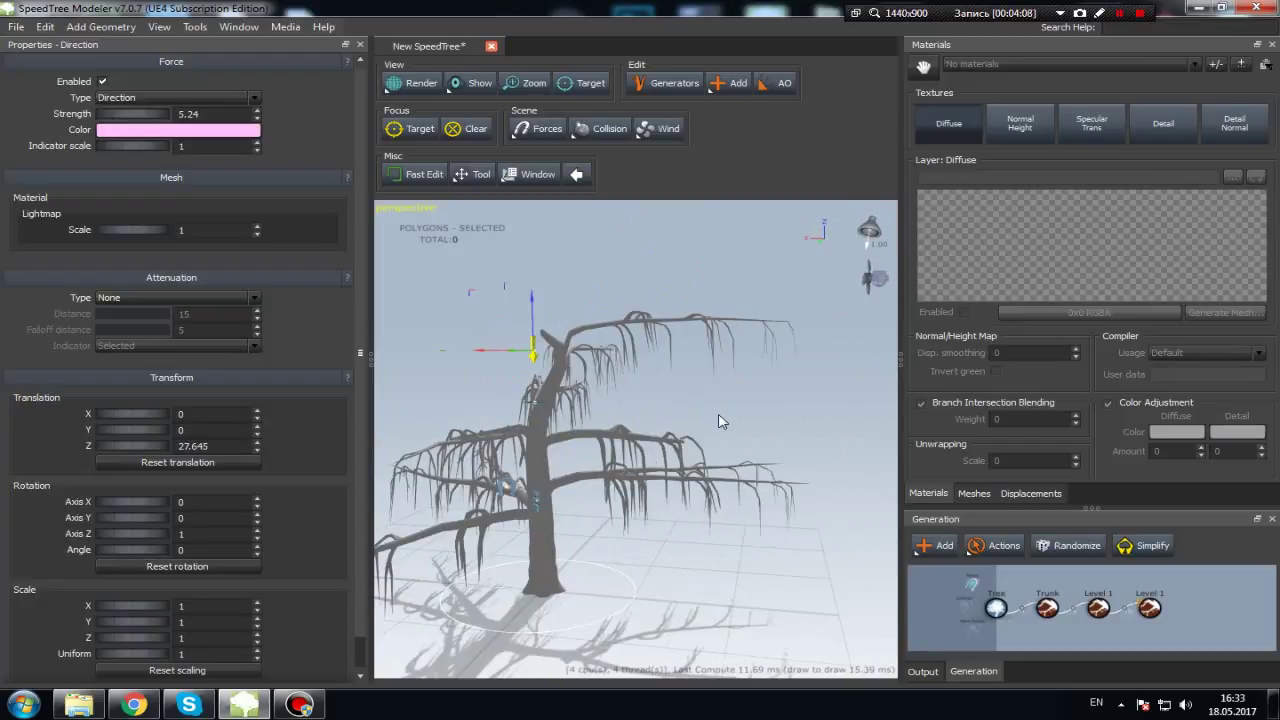
scroll(720, 414, up, 3)
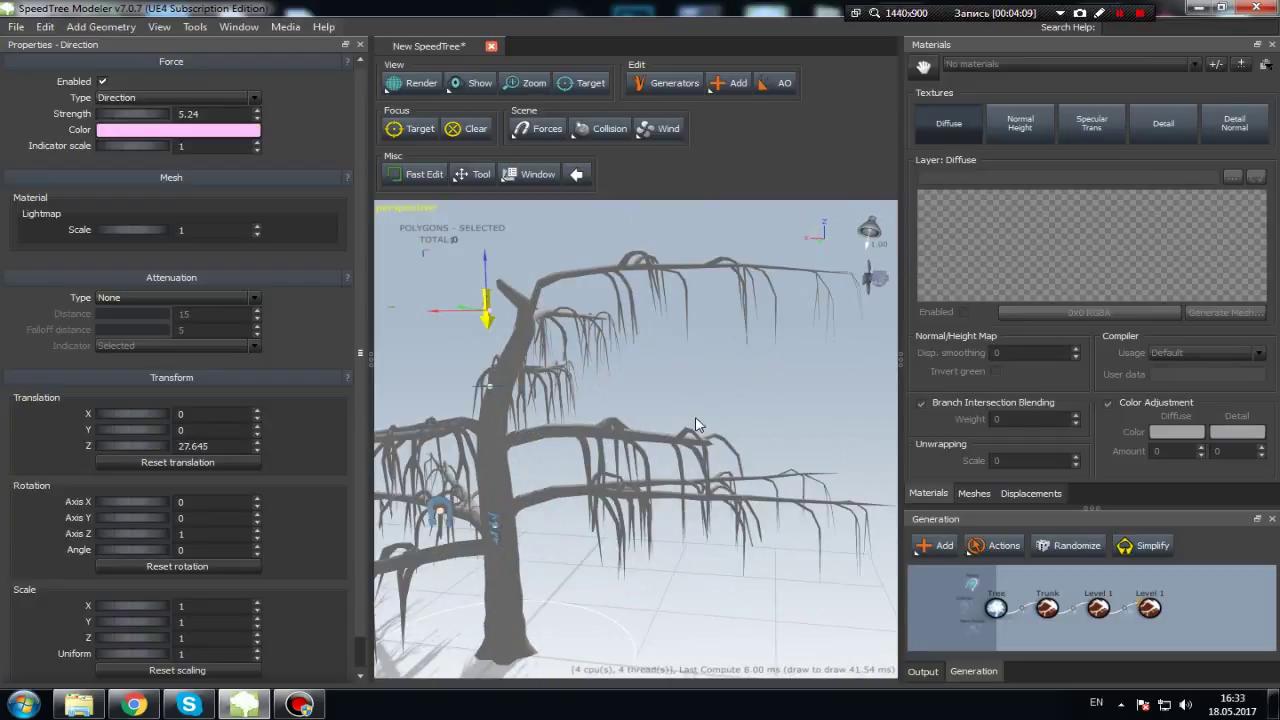
mouse_move(697, 424)
mouse_down()
mouse_move(516, 455)
mouse_move(648, 403)
mouse_up()
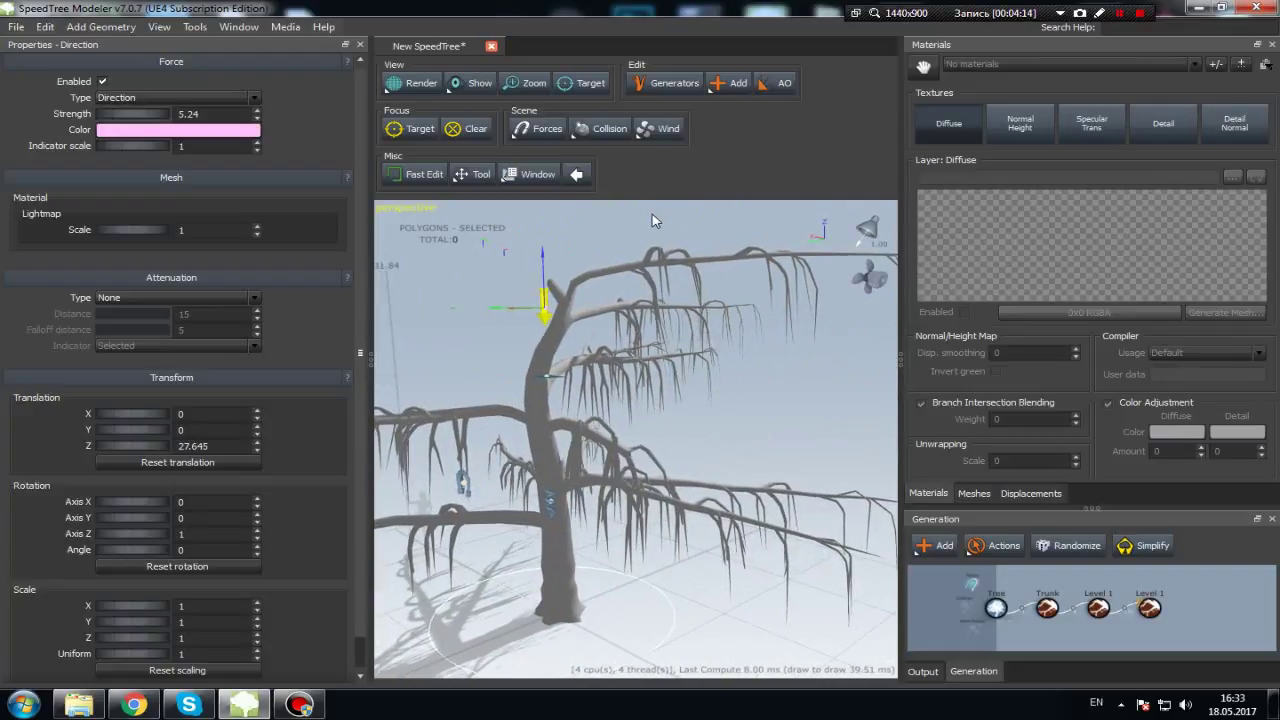
click(546, 134)
mouse_move(600, 274)
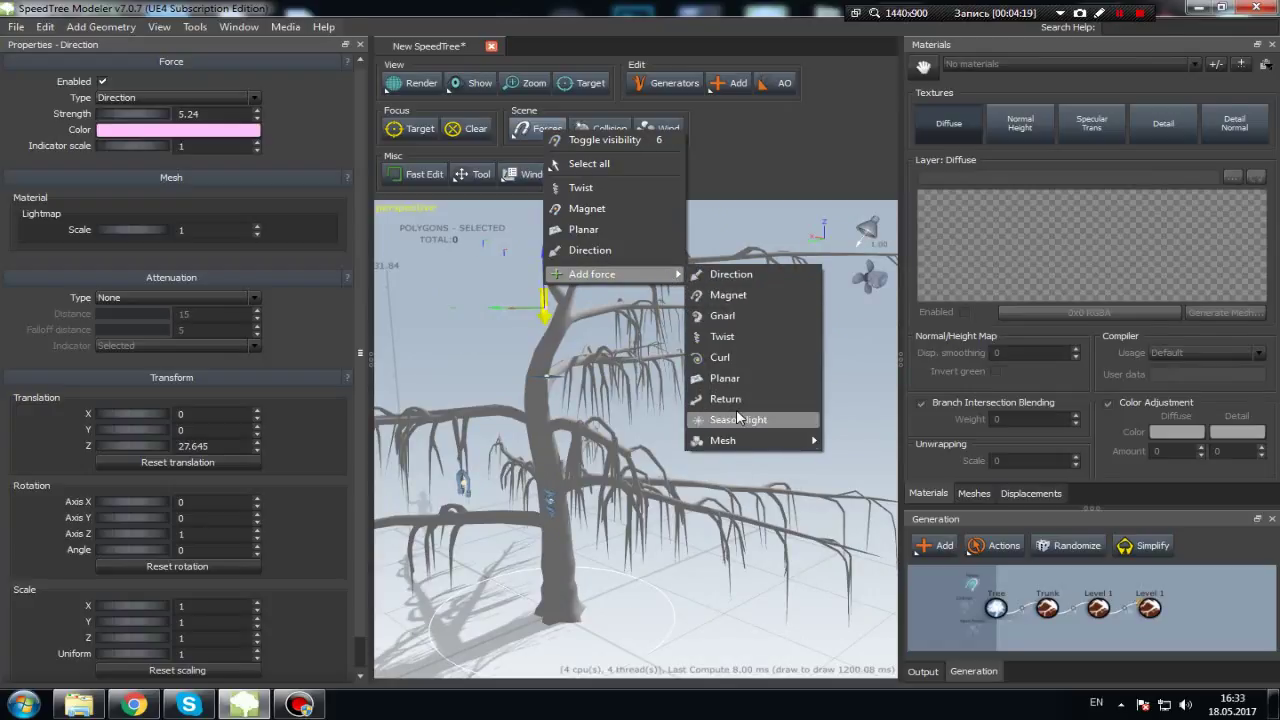
mouse_move(503, 434)
mouse_down()
mouse_move(530, 330)
mouse_move(580, 335)
mouse_up()
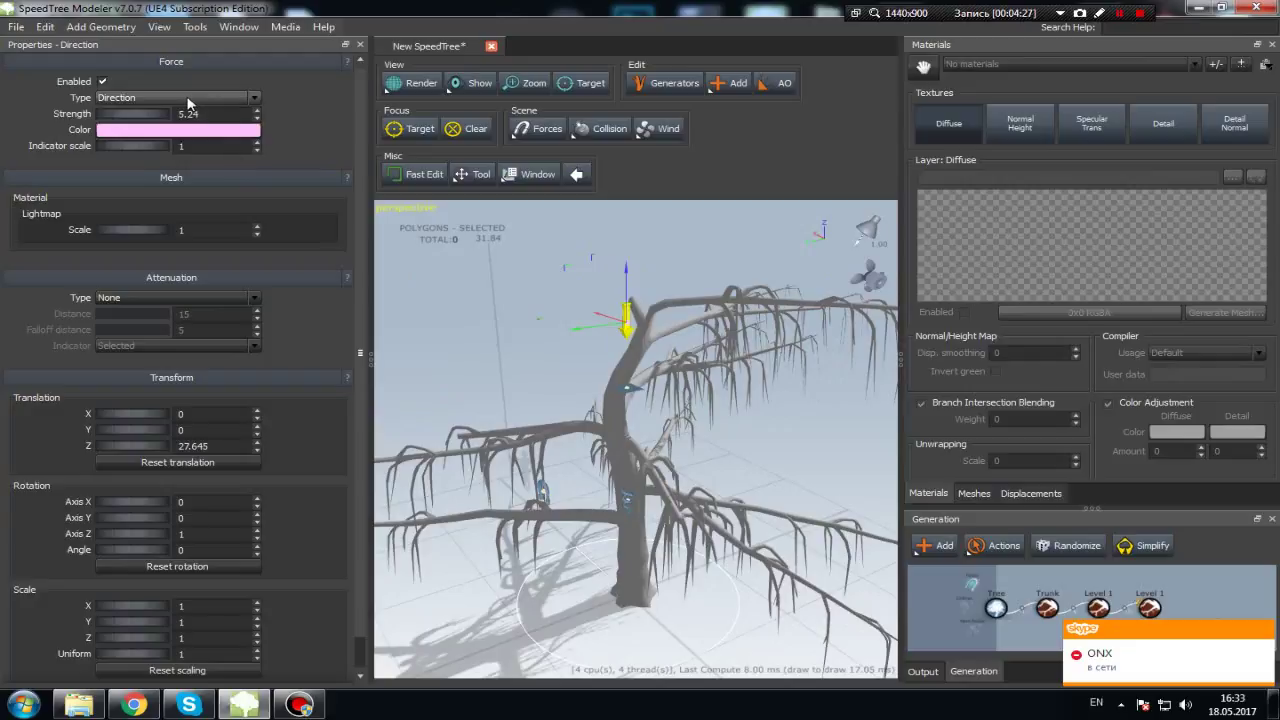
click(1150, 608)
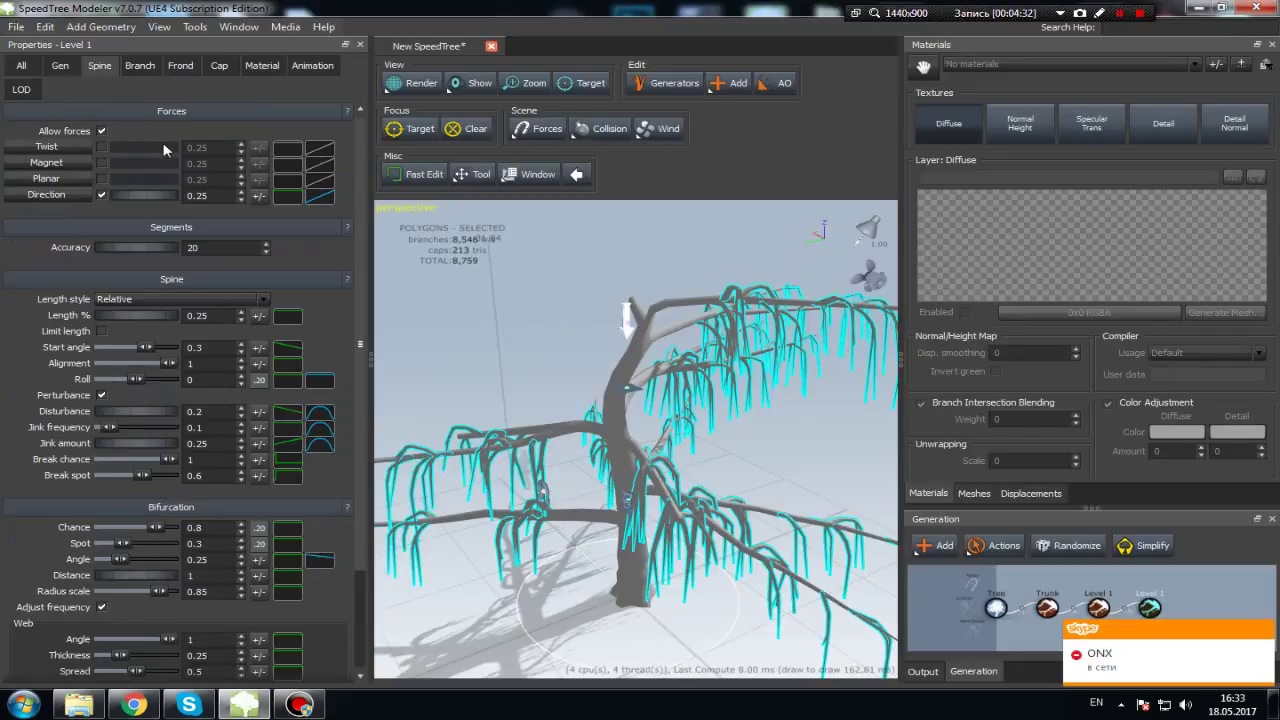
Add a second Magnet force and place it up and out beside the tree.
click(565, 137)
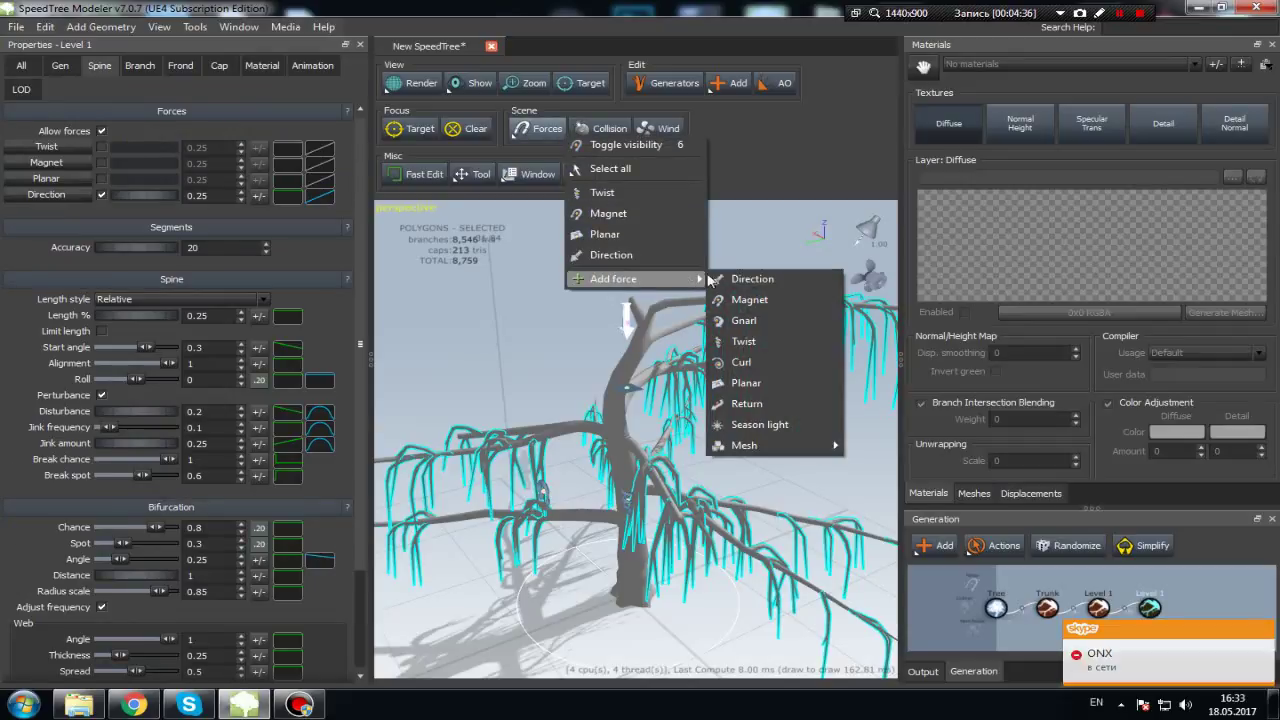
click(752, 301)
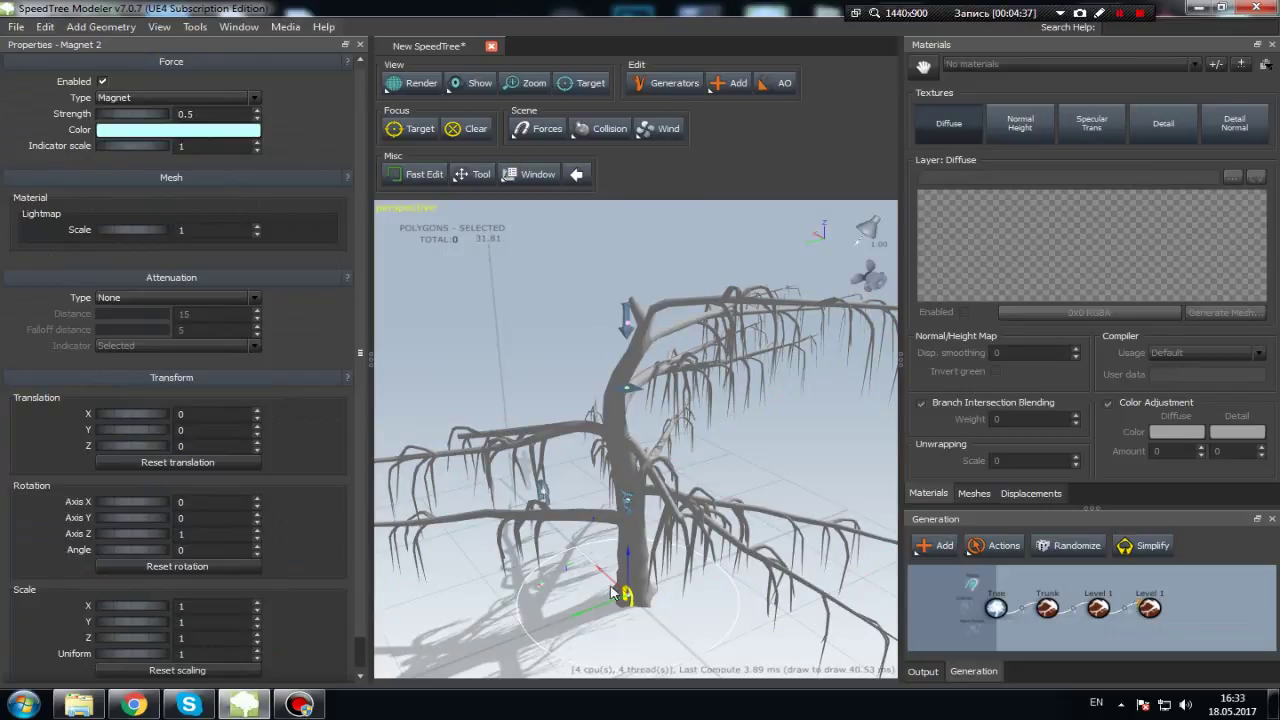
mouse_move(607, 578)
mouse_down()
mouse_move(603, 502)
mouse_move(443, 480)
mouse_up()
mouse_move(441, 416)
mouse_down()
mouse_move(428, 286)
mouse_move(586, 371)
mouse_up()
mouse_move(625, 440)
mouse_down()
mouse_move(606, 430)
mouse_move(755, 462)
mouse_up()
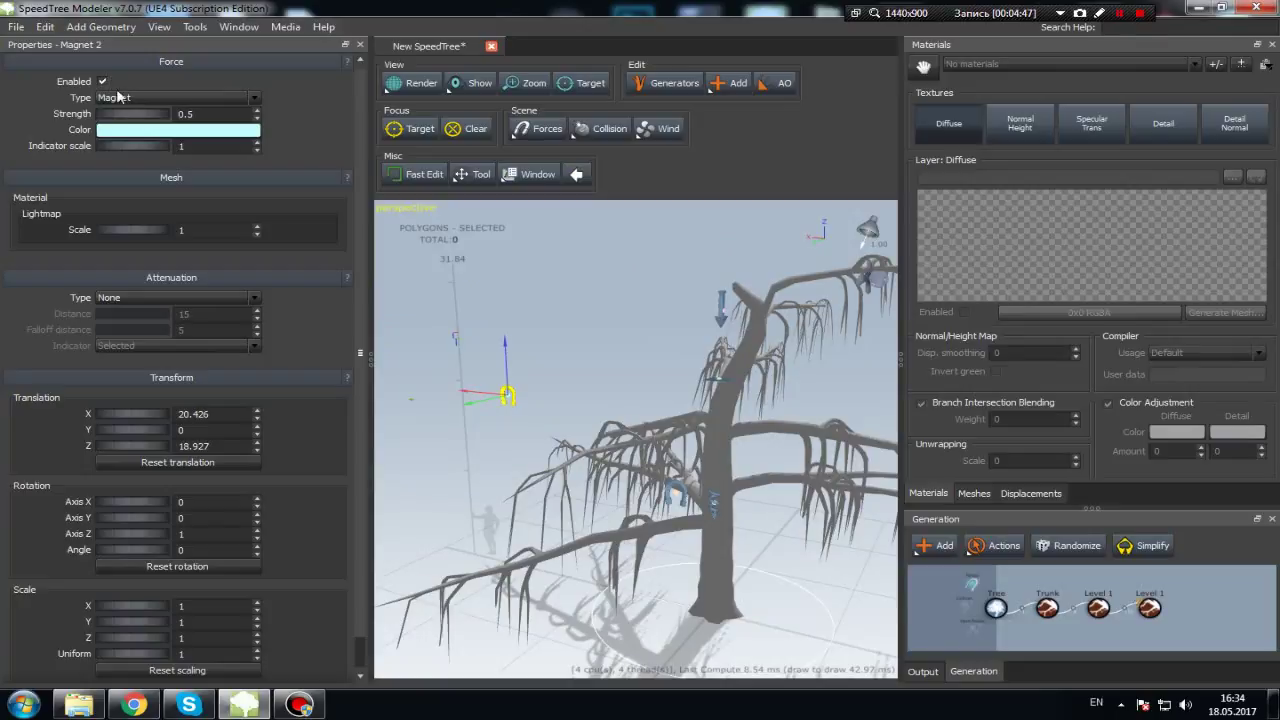
Set Magnet 2's Strength to 4.36 to pull the drooping branches toward it.
drag(106, 116, 330, 140)
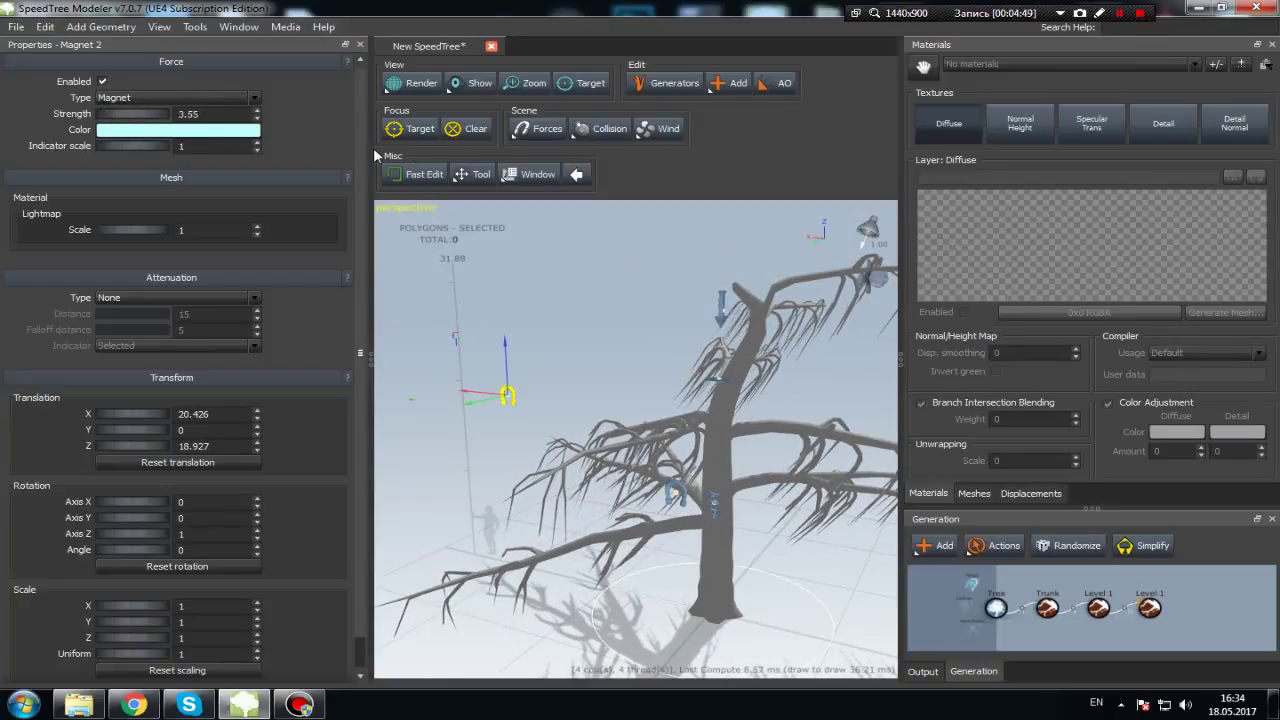
drag(407, 165, 580, 172)
mouse_move(545, 315)
mouse_down()
mouse_move(515, 322)
mouse_move(580, 305)
mouse_move(530, 319)
mouse_move(470, 310)
mouse_up()
drag(122, 119, 75, 119)
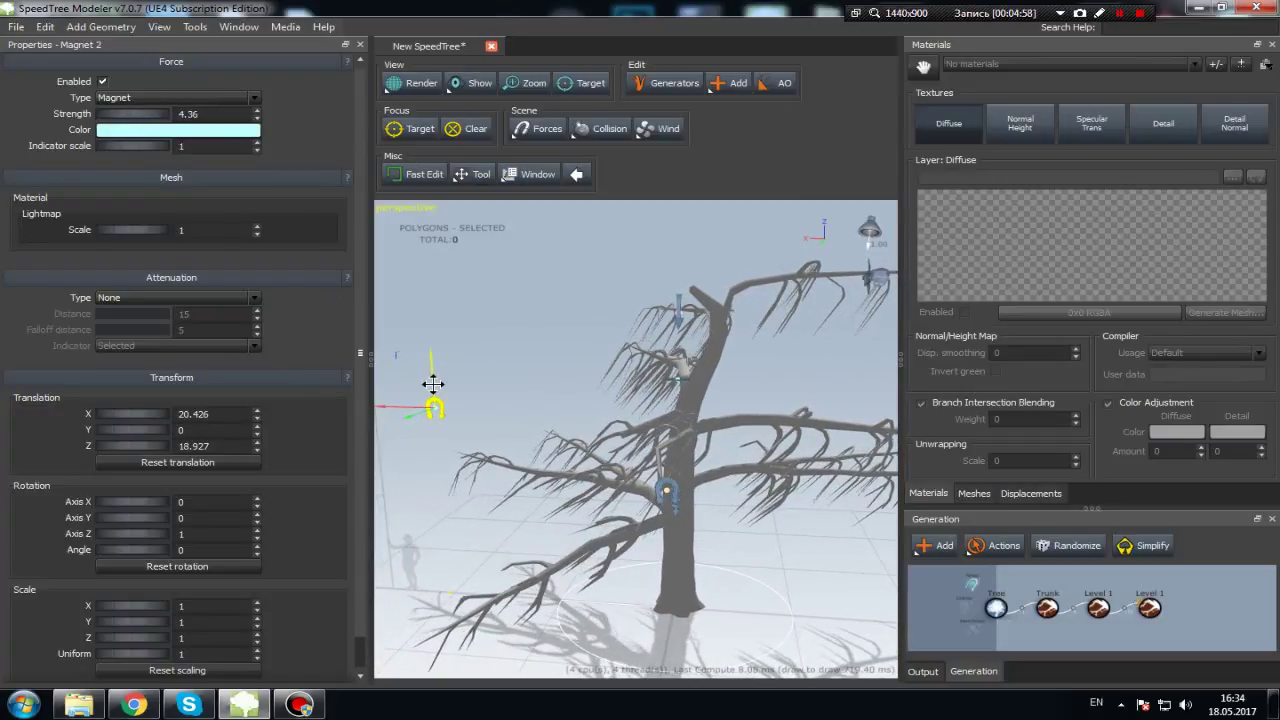
drag(455, 419, 479, 400)
click(500, 400)
Orbit around the finished twisted, weeping tree to inspect it.
mouse_move(597, 390)
mouse_down()
mouse_move(557, 406)
mouse_move(440, 390)
mouse_move(508, 393)
mouse_move(483, 404)
mouse_up()
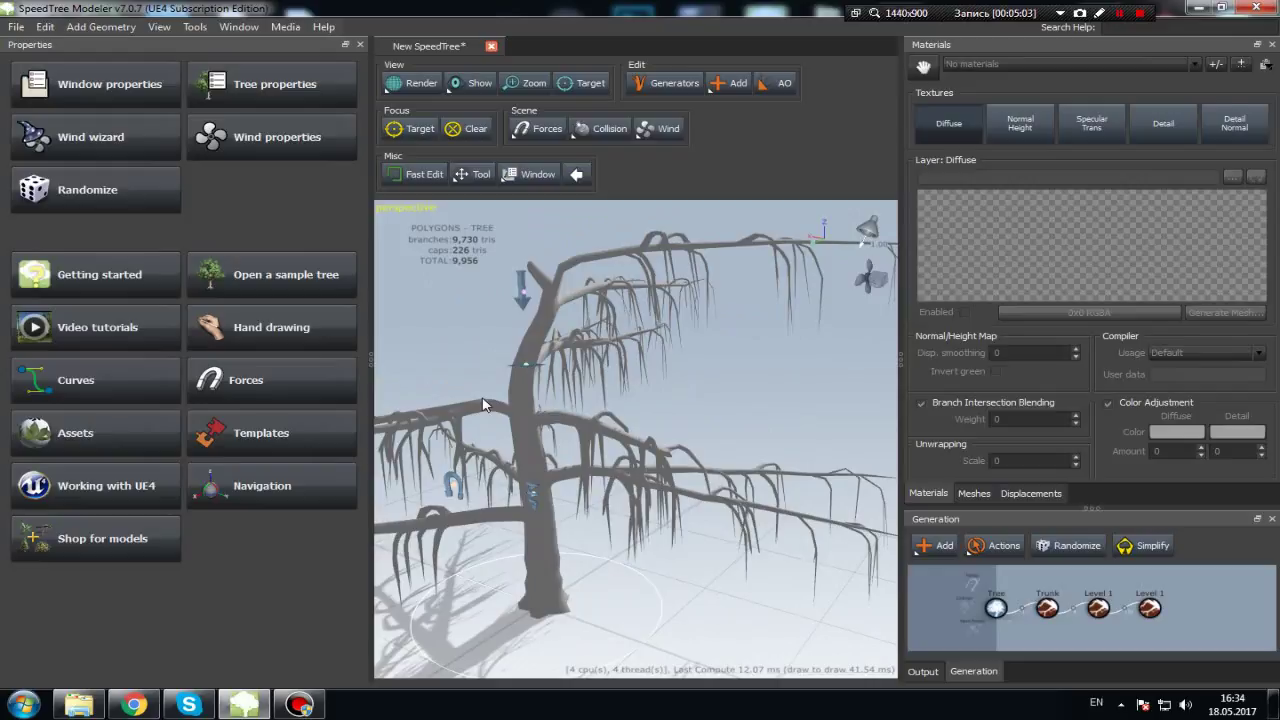
drag(630, 272, 630, 308)
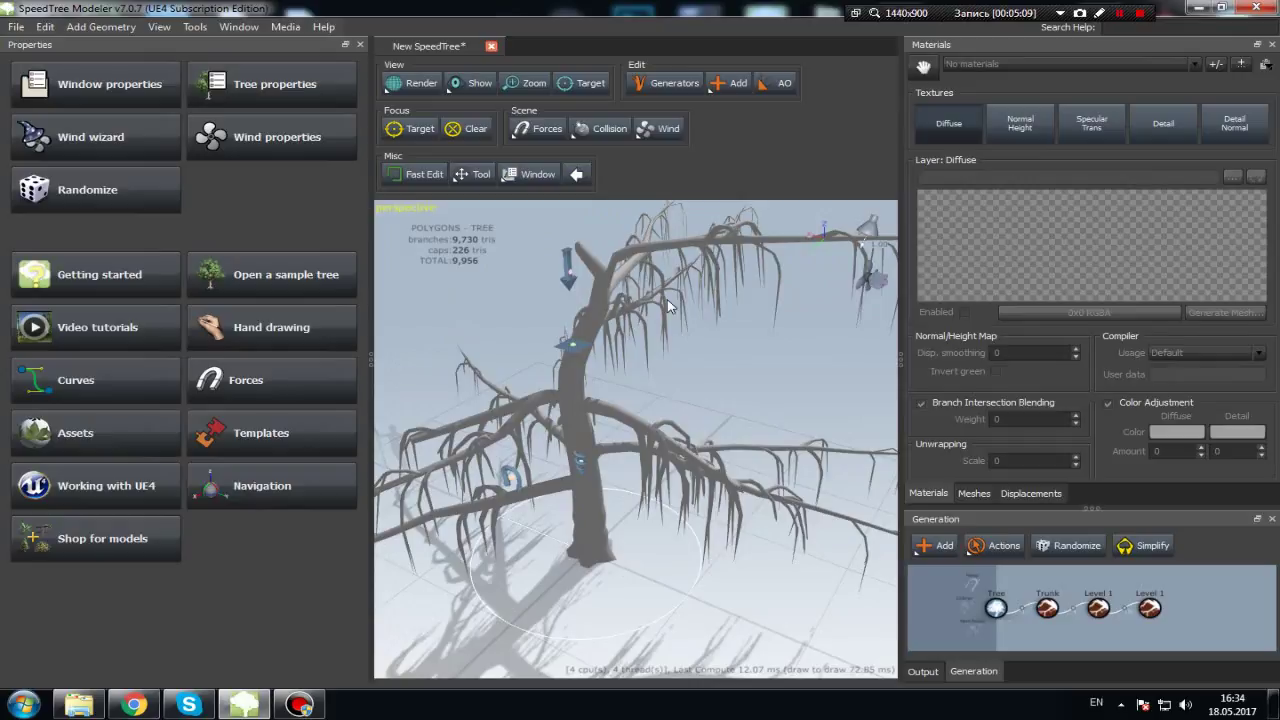
drag(527, 452, 560, 384)
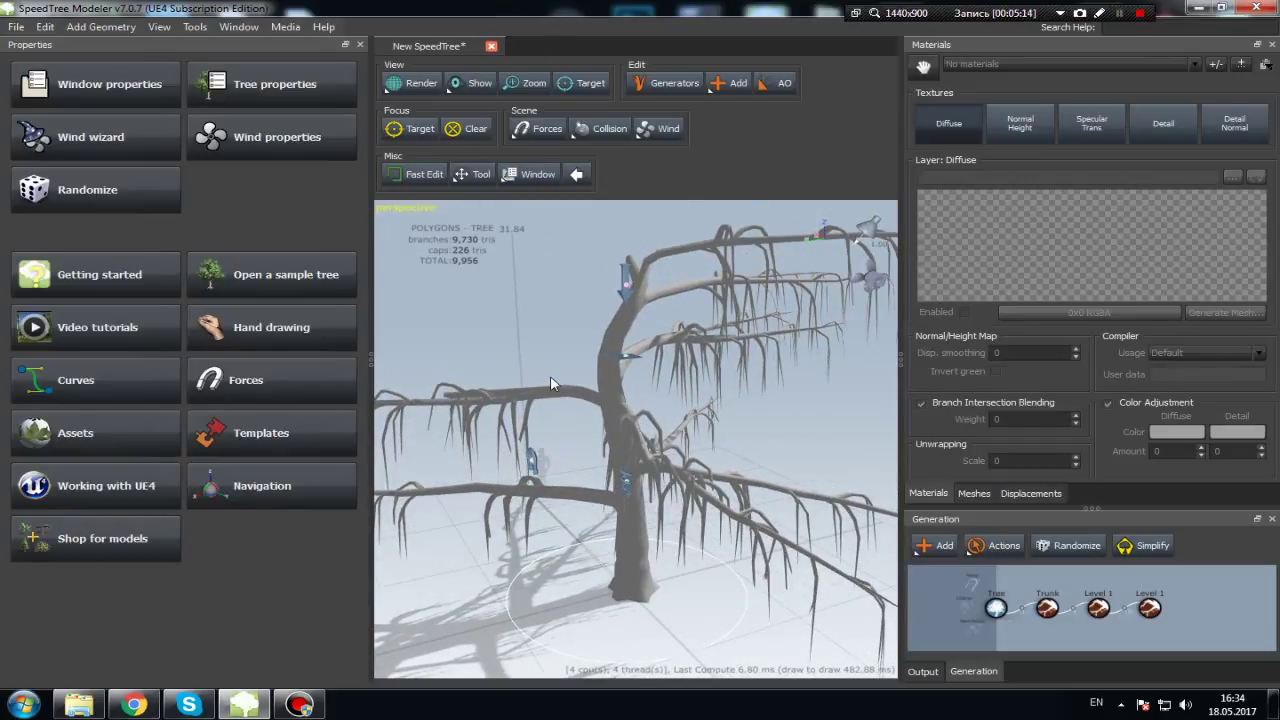